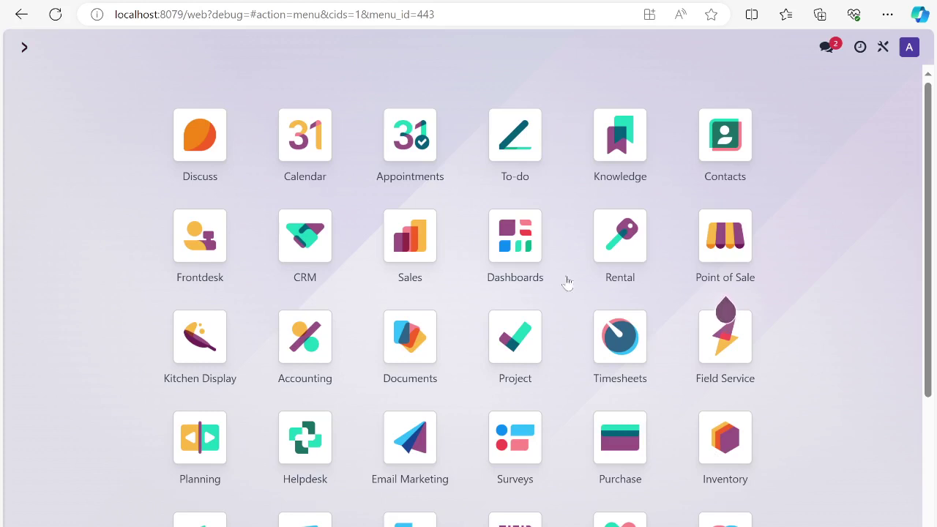
# Look through the Sales, Purchase and Accounting apps for where products can be managed, and return to the apps overview.
pyautogui.click(416, 247)
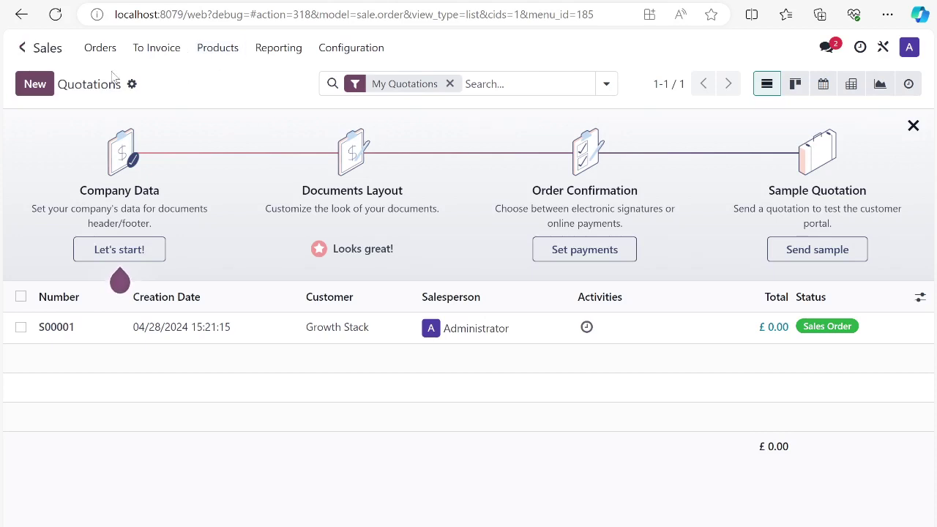
pyautogui.click(40, 48)
pyautogui.click(619, 440)
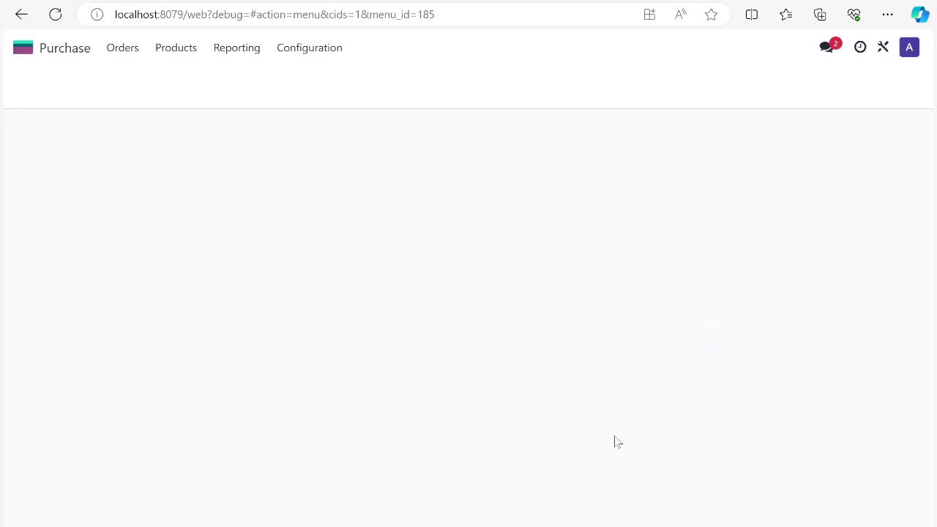
pyautogui.click(176, 48)
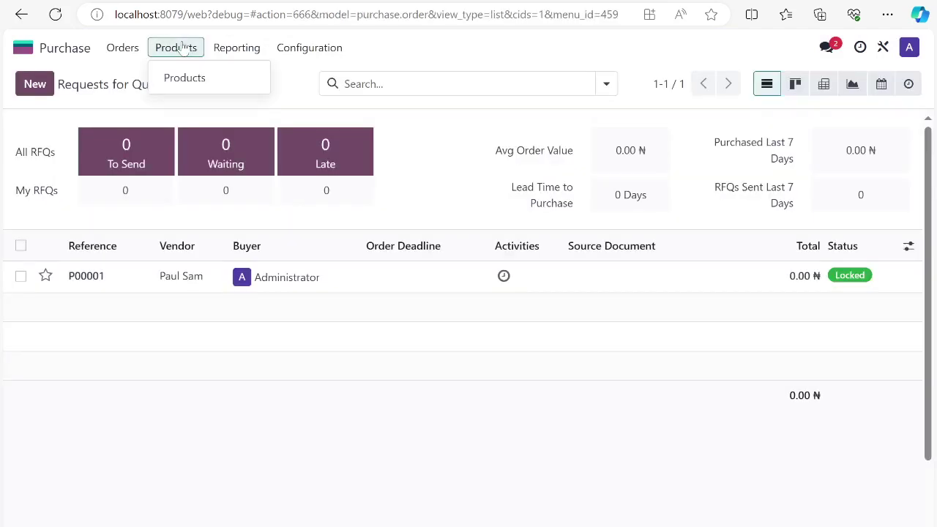
pyautogui.click(26, 49)
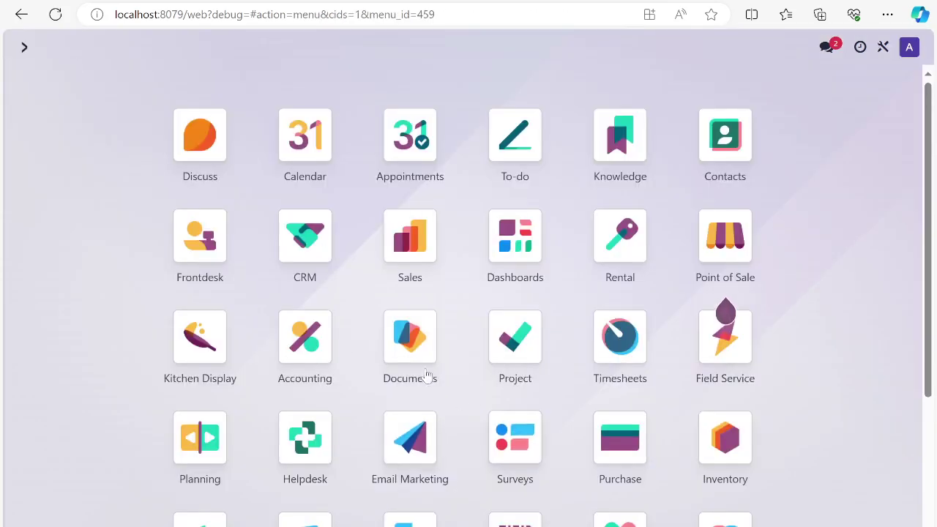
pyautogui.click(306, 336)
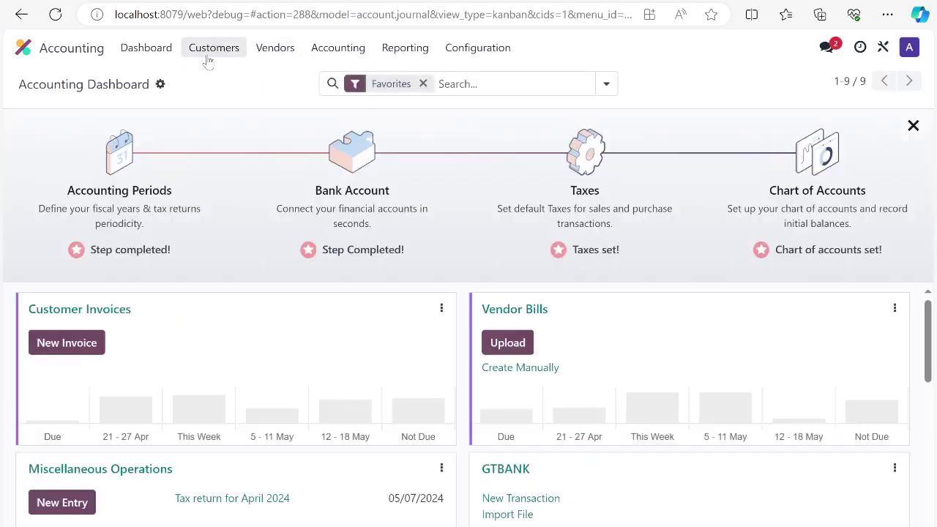
pyautogui.click(211, 51)
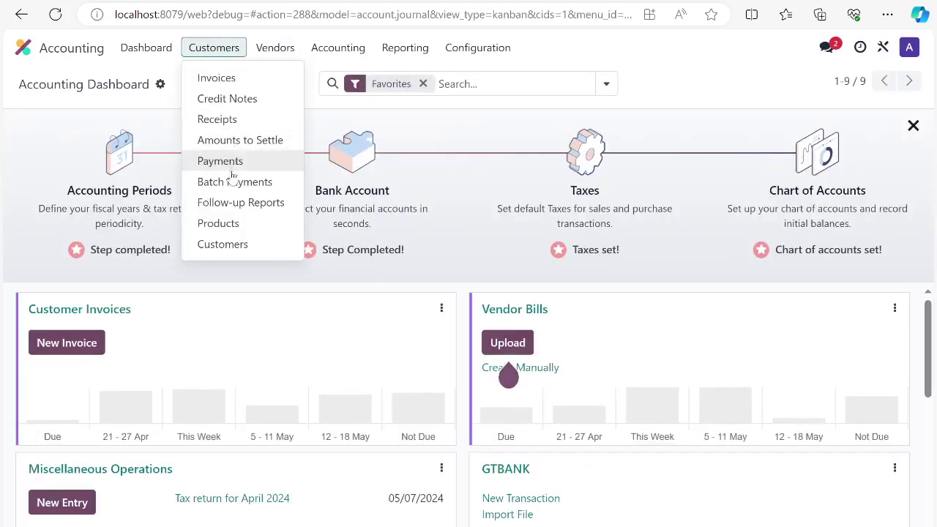
pyautogui.moveTo(294, 46)
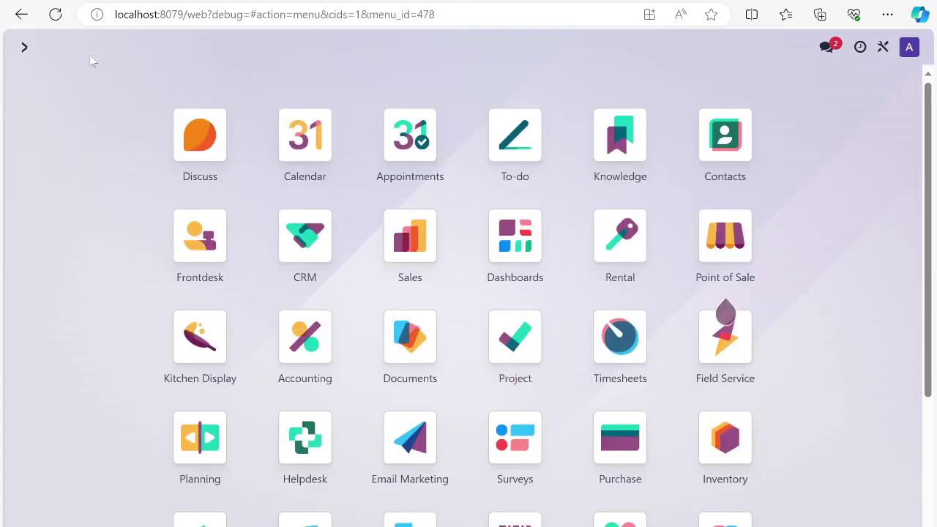
pyautogui.click(80, 51)
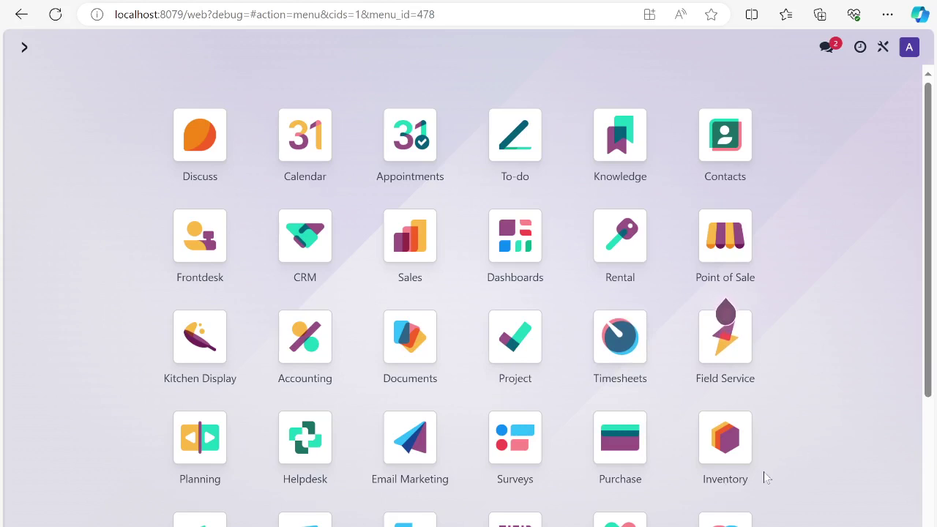
# Open the product list in the Inventory app.
pyautogui.click(722, 445)
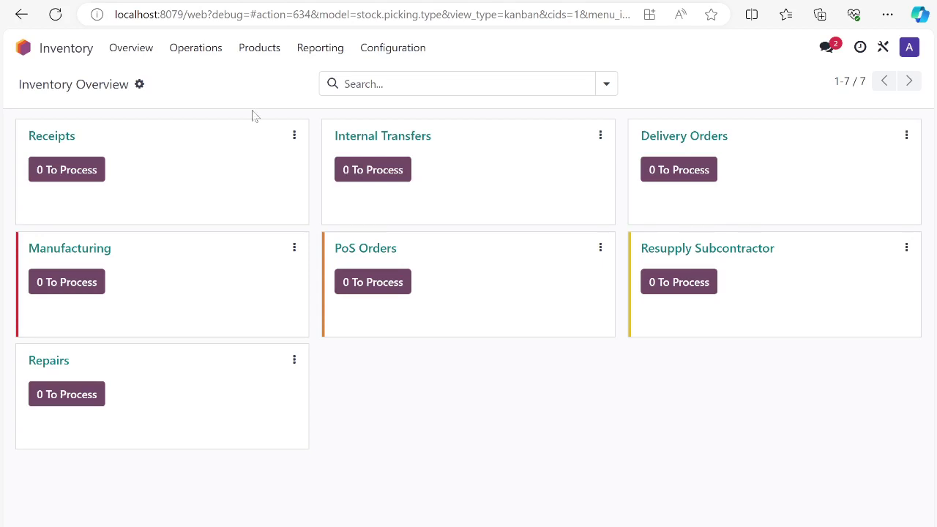
pyautogui.click(253, 49)
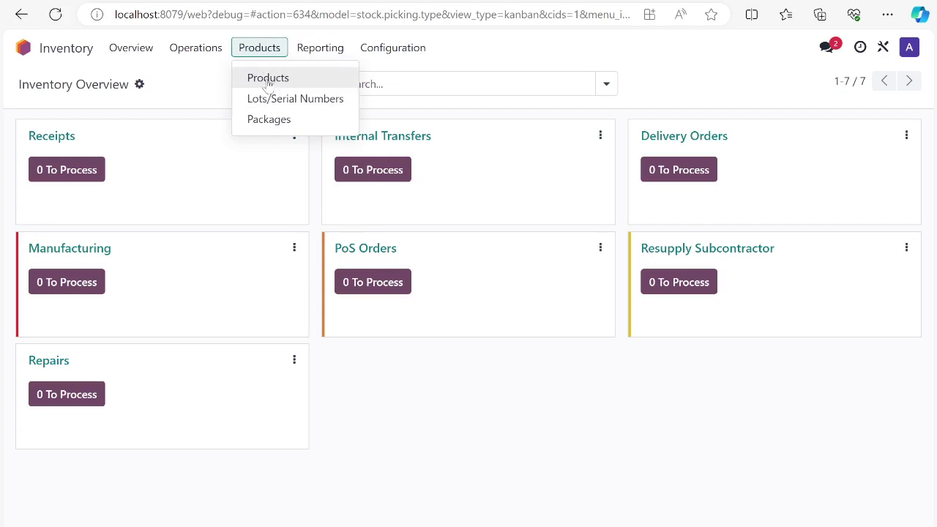
pyautogui.click(269, 81)
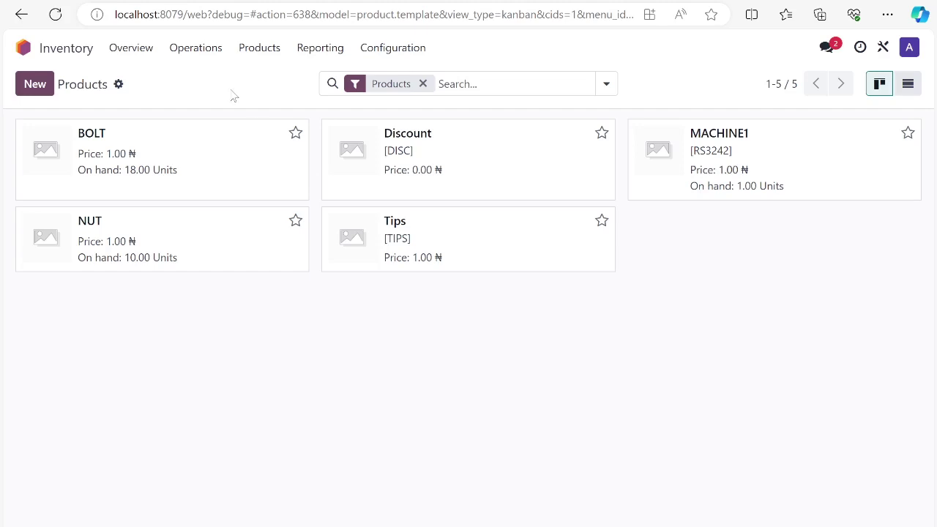
# Browse all product records without the Products filter and reopen the list with its default filter.
pyautogui.click(425, 84)
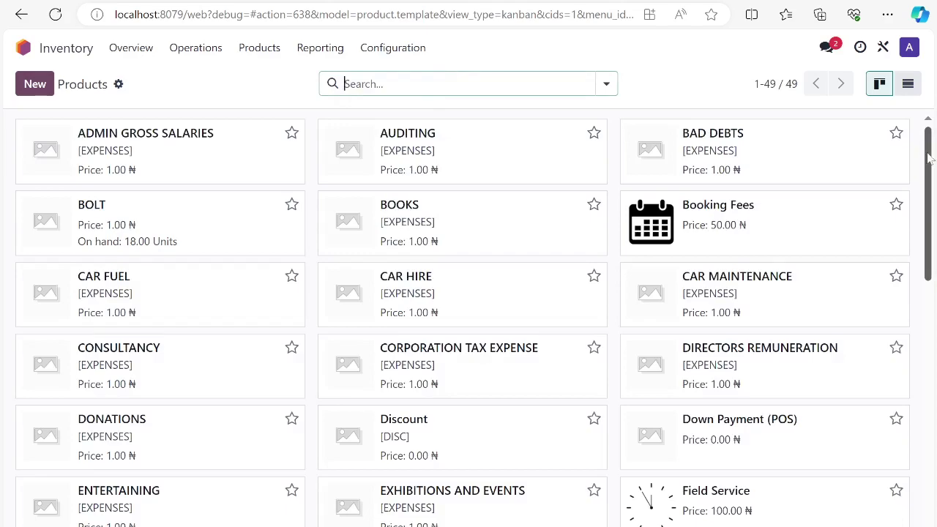
pyautogui.moveTo(932, 150)
pyautogui.mouseDown()
pyautogui.moveTo(932, 421)
pyautogui.moveTo(932, 148)
pyautogui.mouseUp()
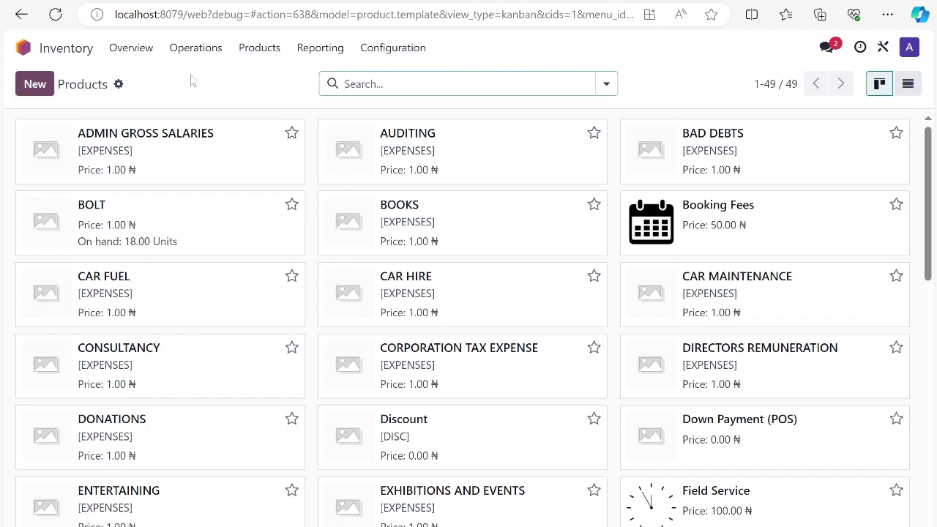
pyautogui.click(257, 51)
pyautogui.click(262, 81)
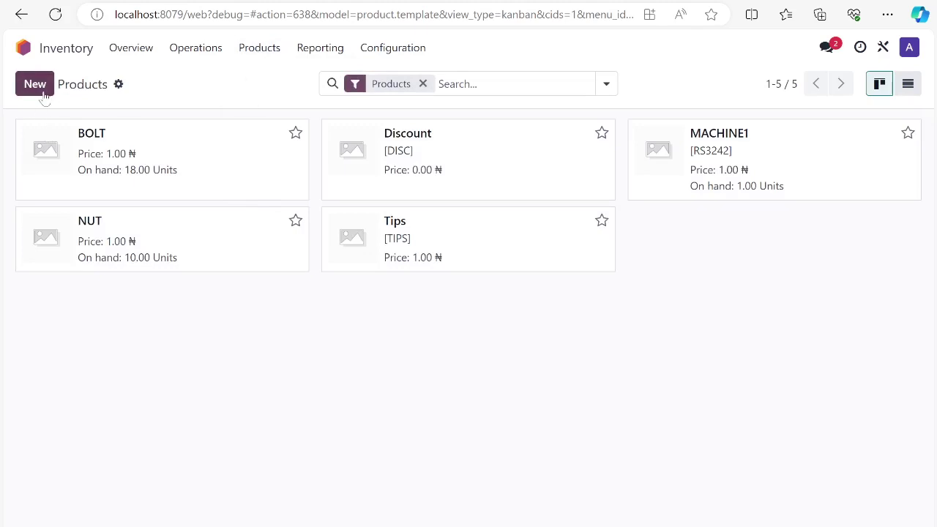
# Create a new product with the name DINING TABLE.
pyautogui.click(38, 88)
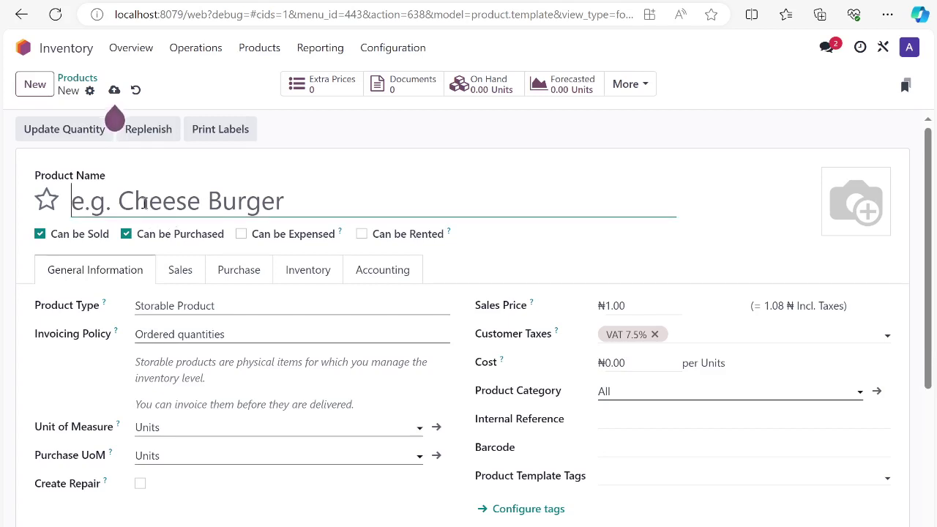
pyautogui.write('TABLE')
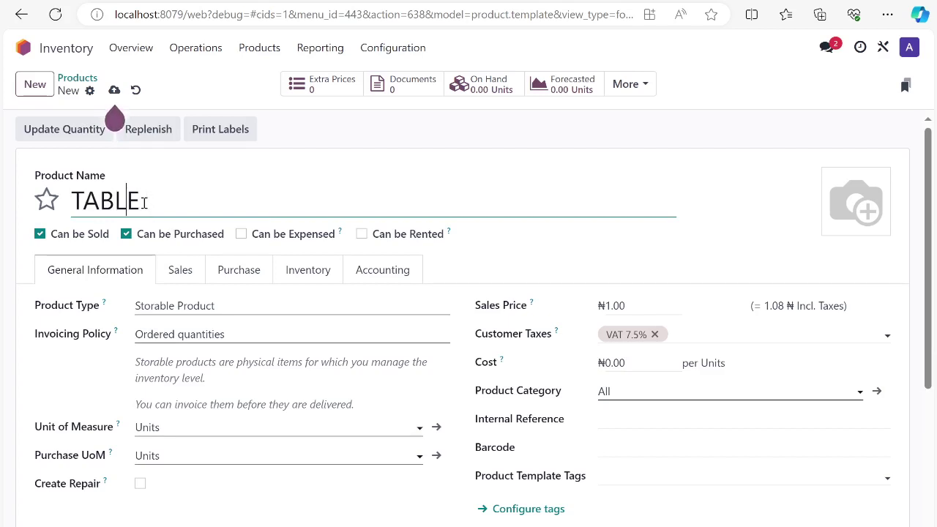
pyautogui.press('Home')
pyautogui.write('DINING')
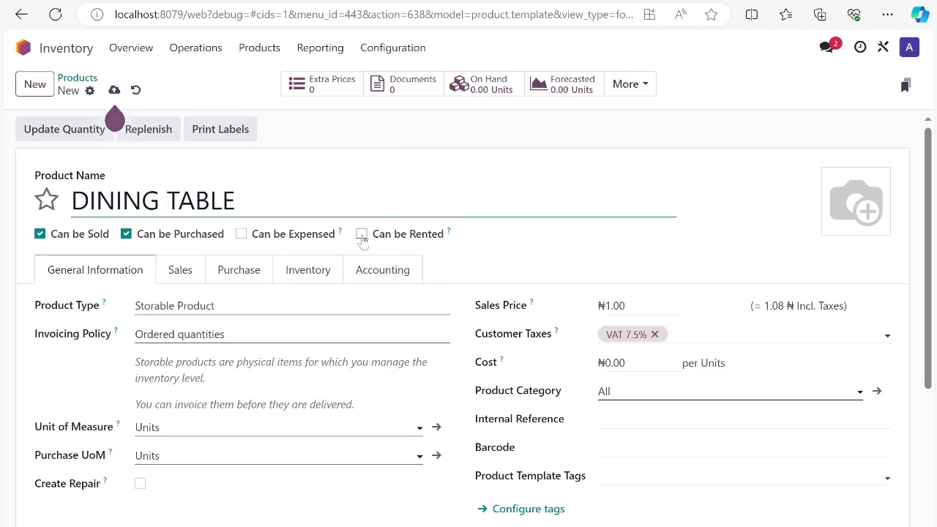
# Try the Service and Consumable product types on DINING TABLE, read the consumable description, and restore Storable Product.
pyautogui.scroll(-1, 362, 242)
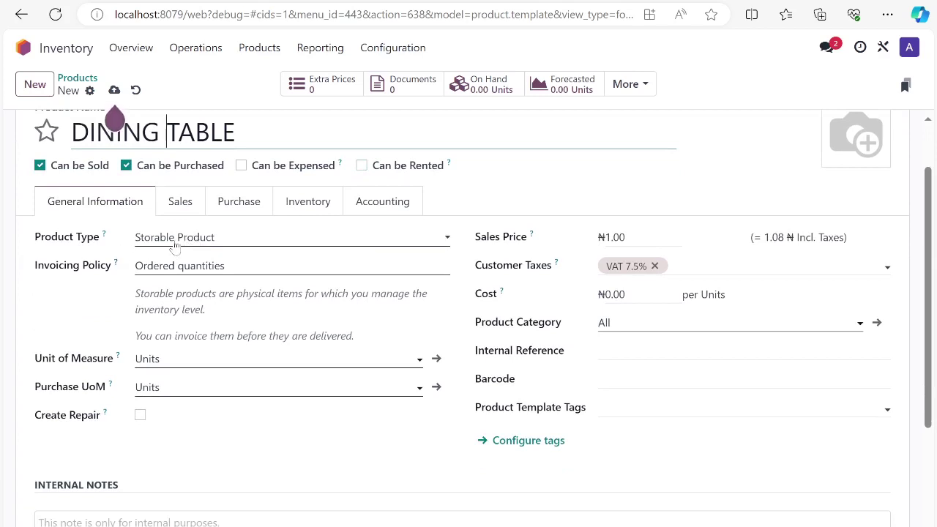
pyautogui.scroll(1, 169, 247)
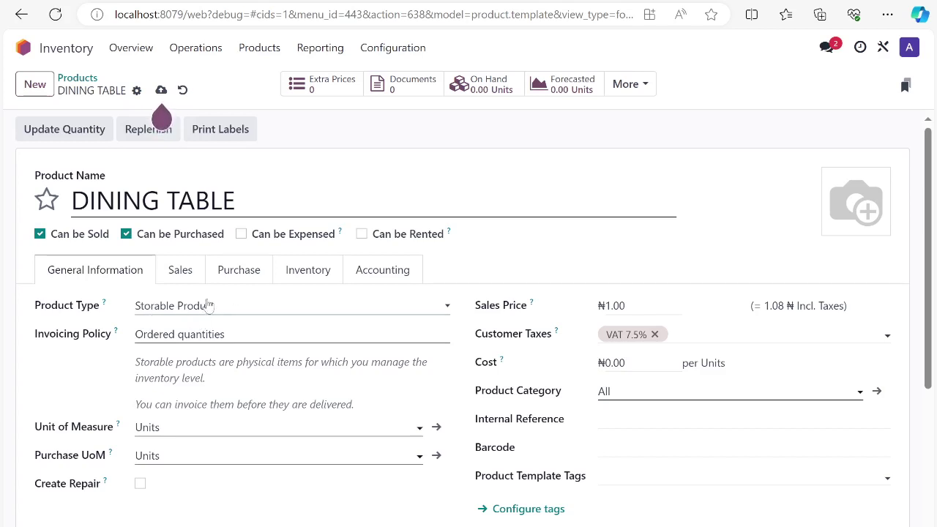
pyautogui.click(188, 336)
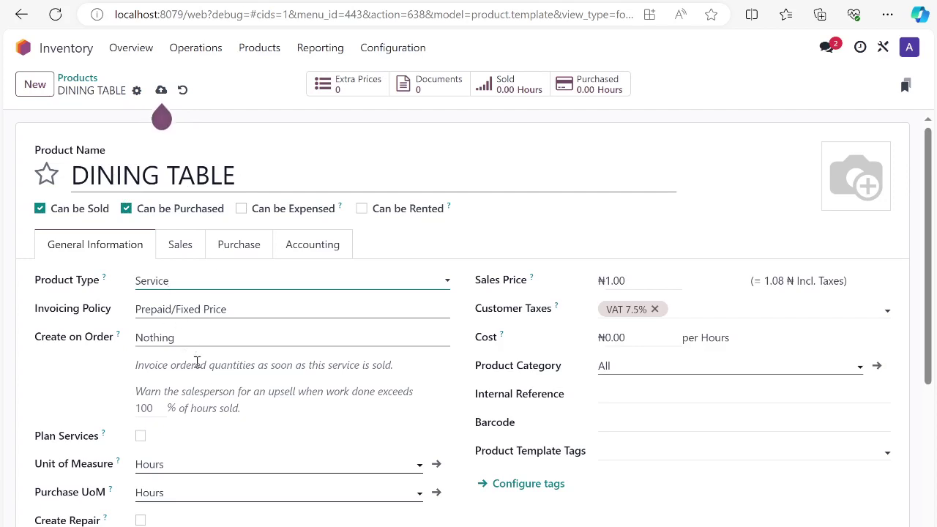
pyautogui.click(177, 303)
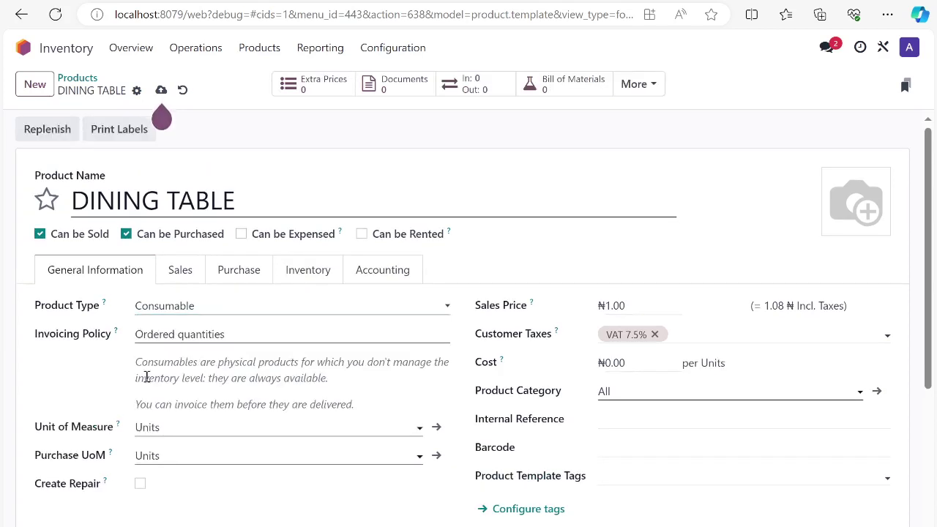
pyautogui.moveTo(136, 363); pyautogui.dragTo(341, 381)
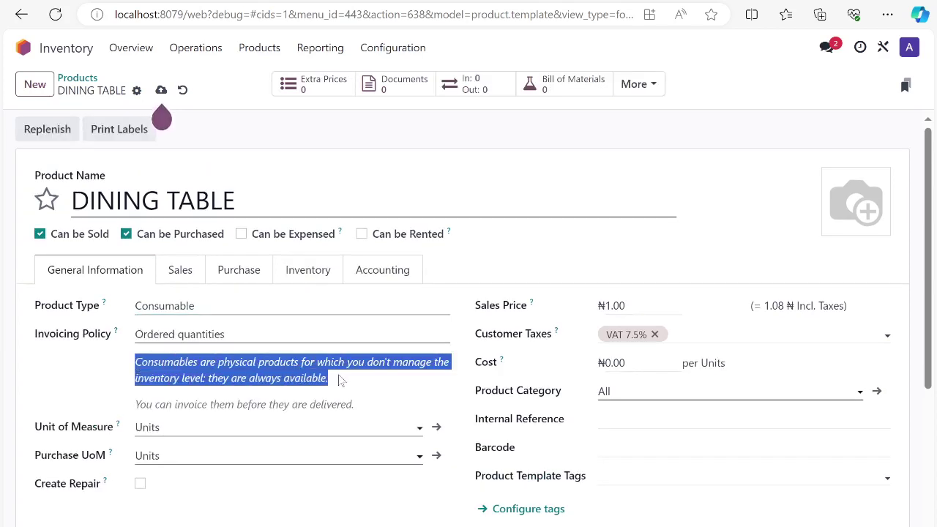
pyautogui.click(278, 372)
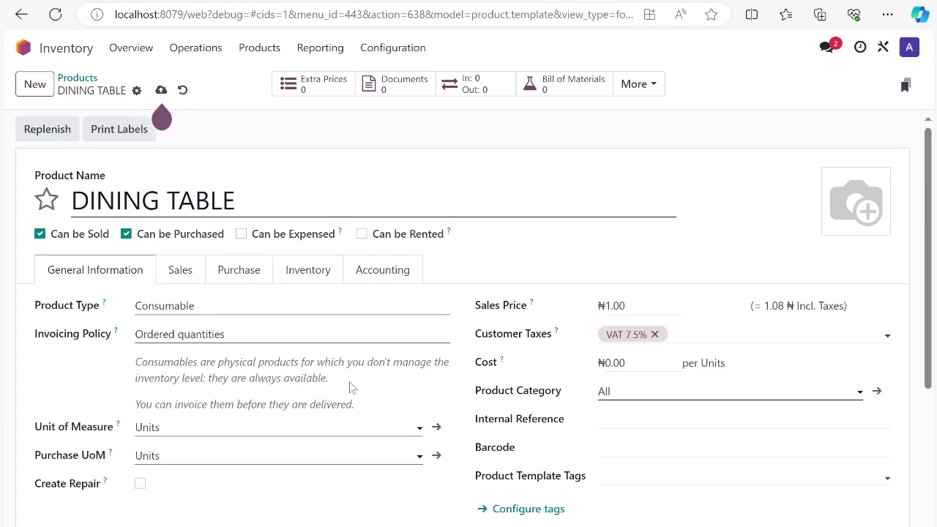
pyautogui.click(170, 308)
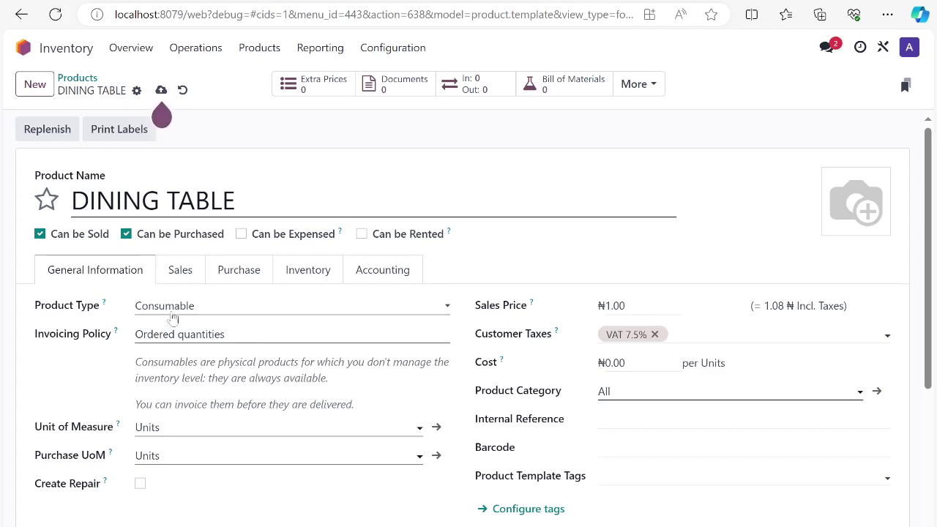
pyautogui.click(187, 356)
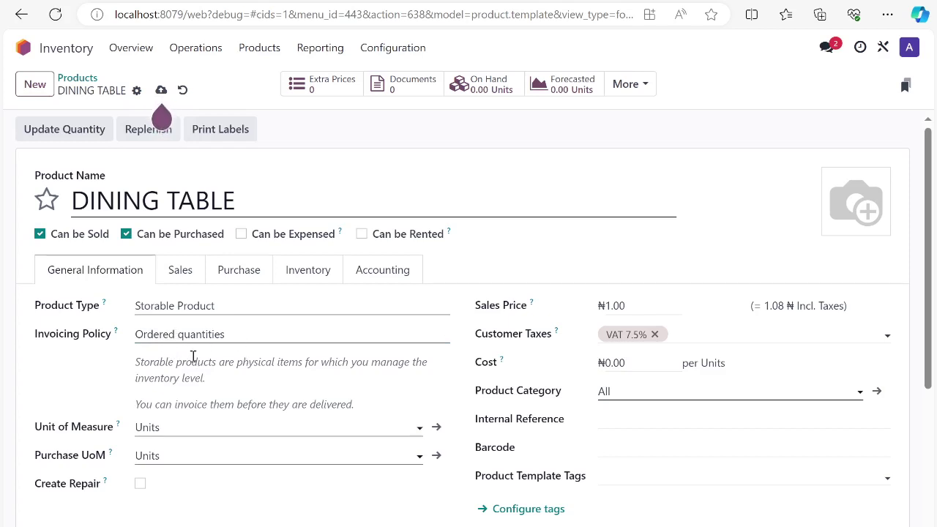
# Examine the Unit of Measure choices for DINING TABLE, including the full list of units, without selecting another unit.
pyautogui.scroll(-1, 220, 366)
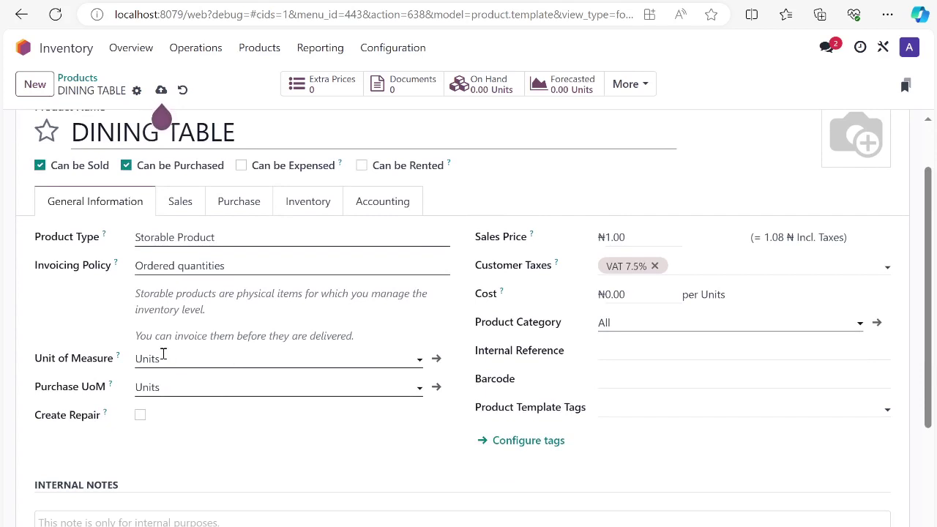
pyautogui.click(184, 359)
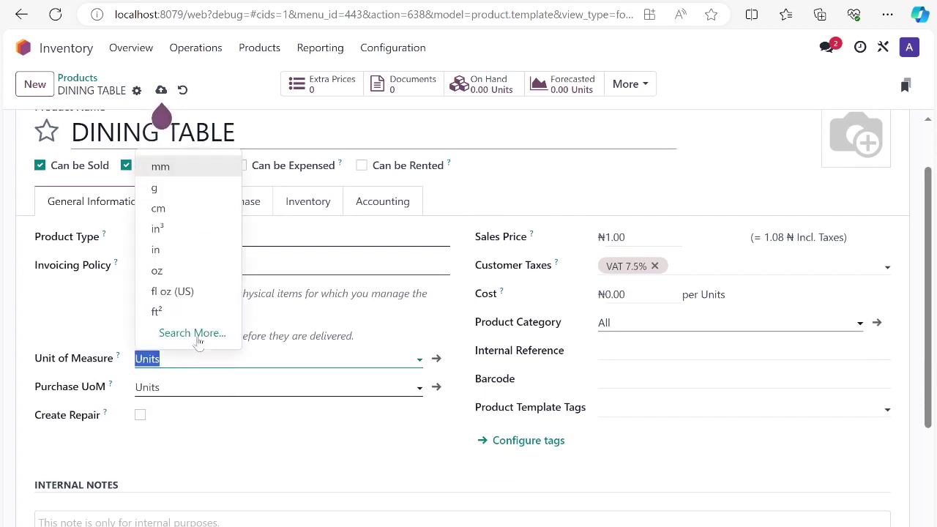
pyautogui.click(114, 308)
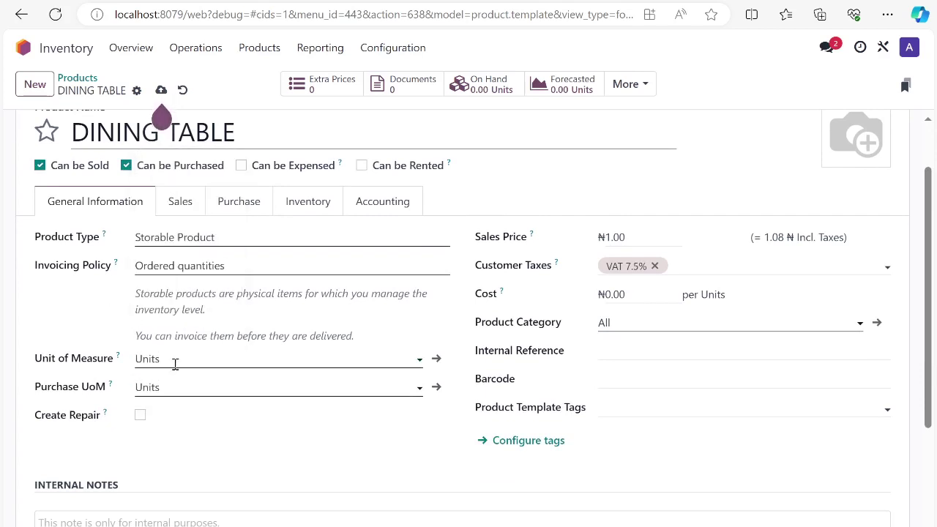
pyautogui.click(176, 362)
pyautogui.click(92, 323)
pyautogui.scroll(1, 110, 318)
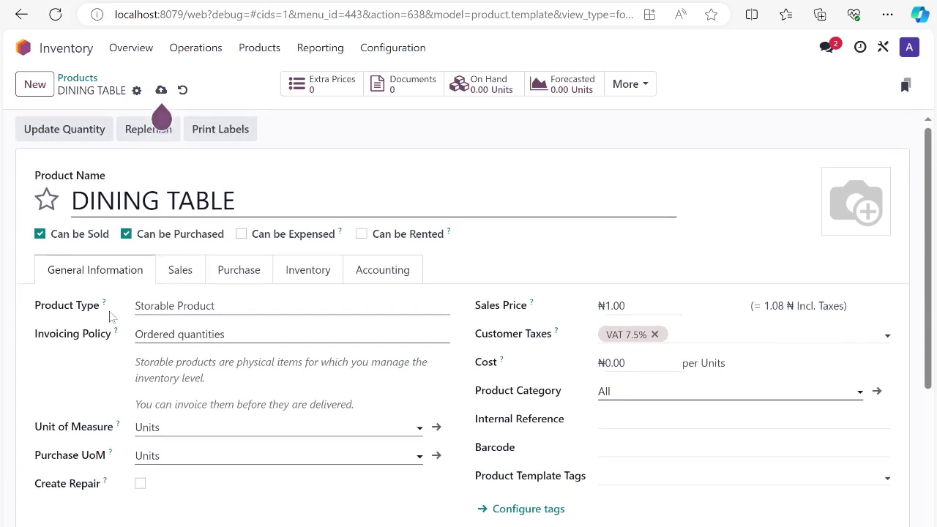
pyautogui.click(195, 433)
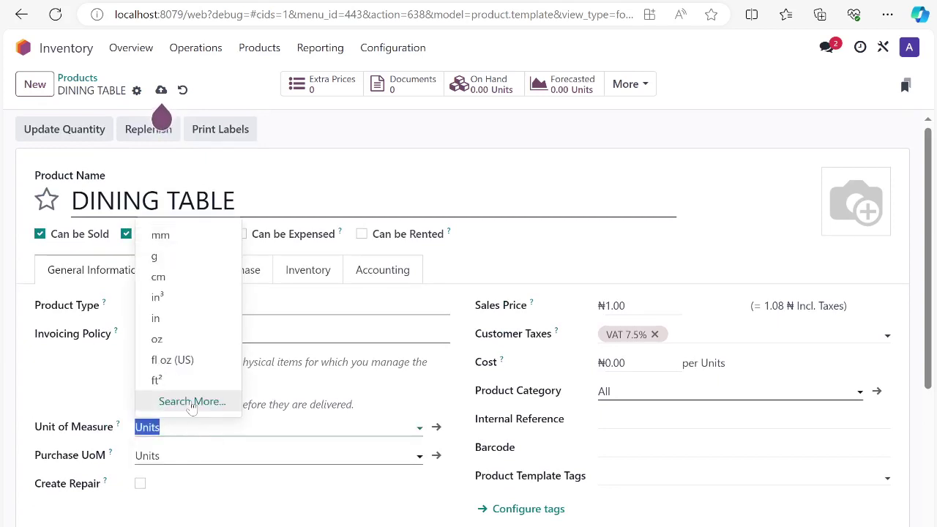
pyautogui.click(192, 403)
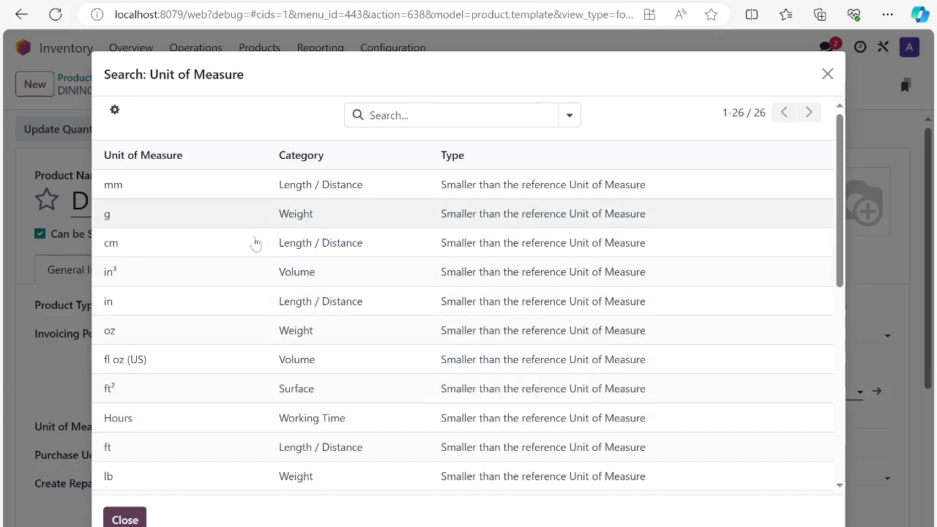
pyautogui.scroll(-3, 243, 331)
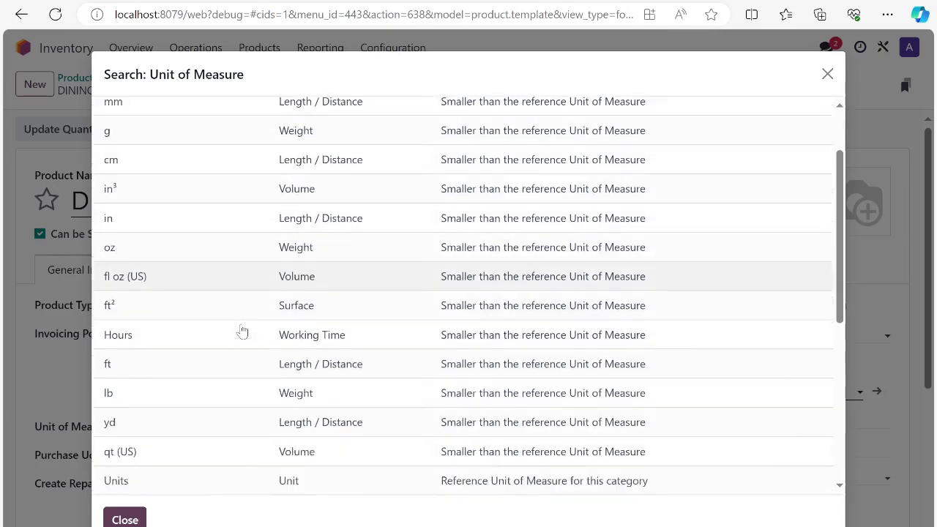
pyautogui.scroll(-2, 230, 352)
pyautogui.scroll(2, 228, 384)
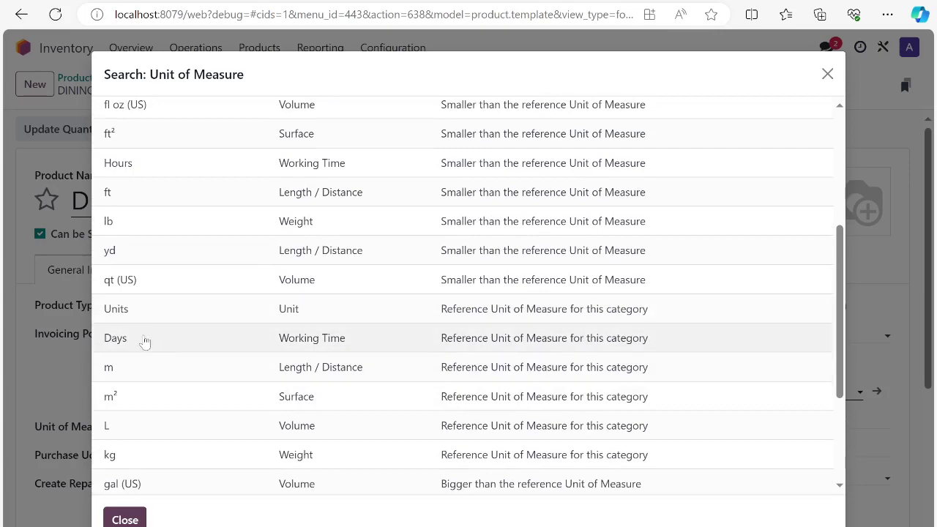
pyautogui.scroll(-2, 154, 351)
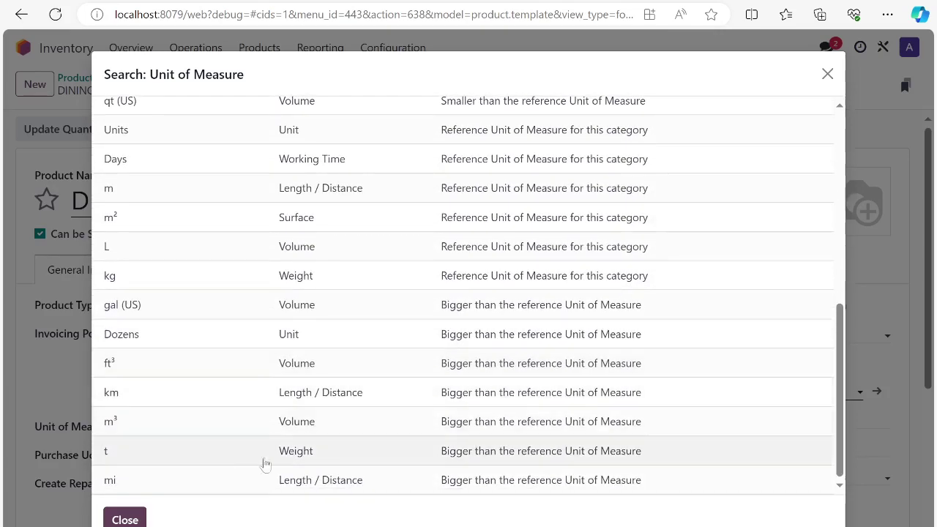
pyautogui.click(828, 75)
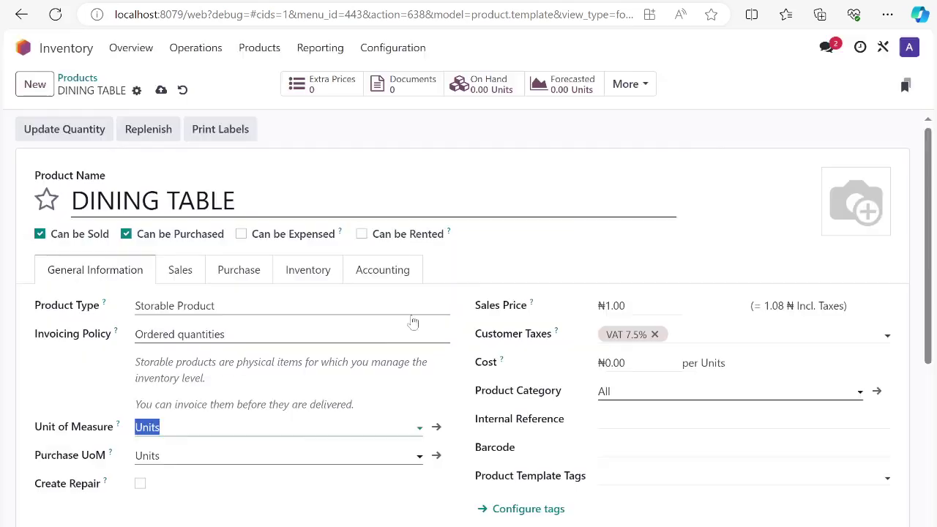
# Set the sales price of DINING TABLE to ₦300,000 and its cost to ₦280,000 per unit.
pyautogui.click(210, 513)
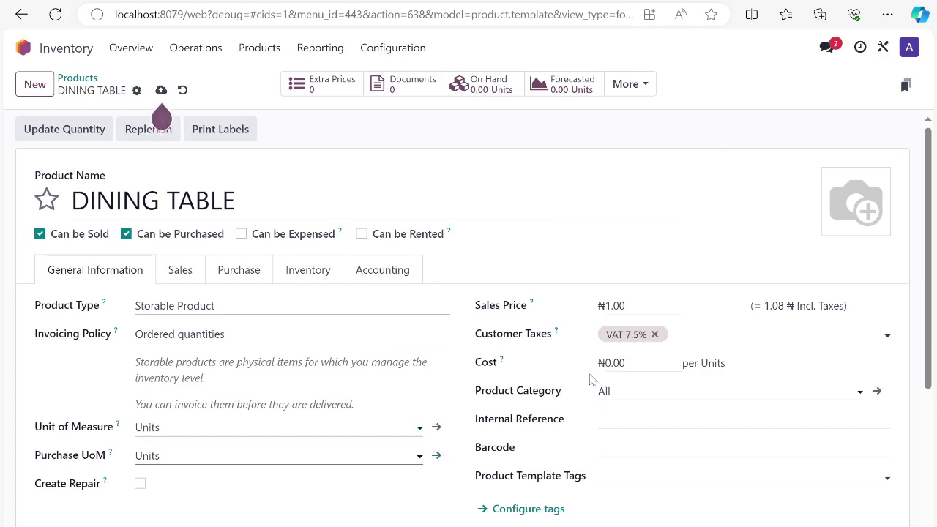
pyautogui.click(626, 308)
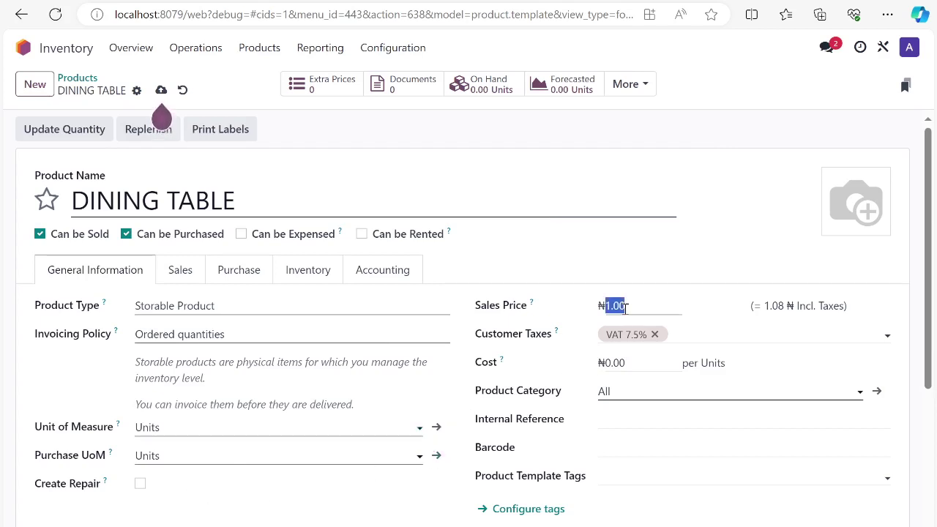
pyautogui.write('300000')
pyautogui.click(627, 363)
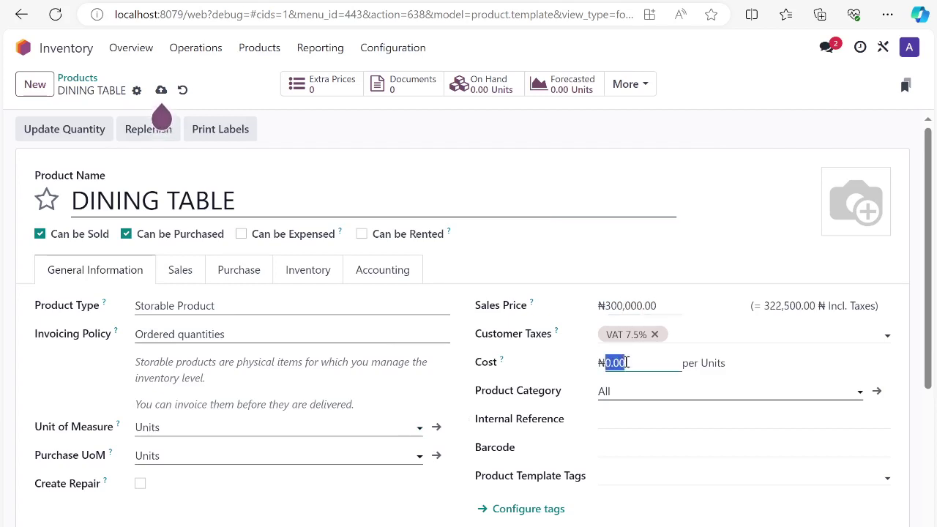
pyautogui.write('2900')
pyautogui.press('BackSpace')
pyautogui.press('BackSpace')
pyautogui.write('80000')
# Set the product category to FINISHED GOODS and review the Internal Reference, Barcode and Internal Notes fields without filling them in.
pyautogui.click(647, 393)
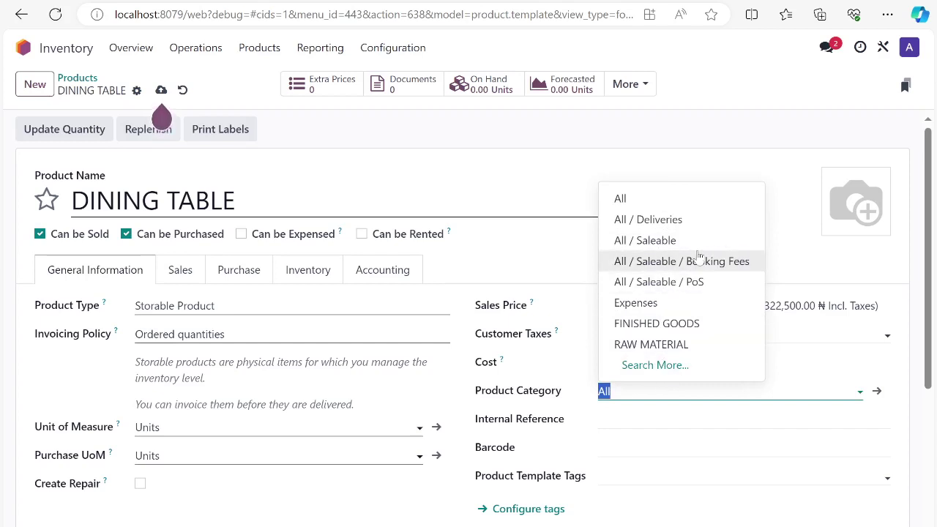
pyautogui.click(662, 325)
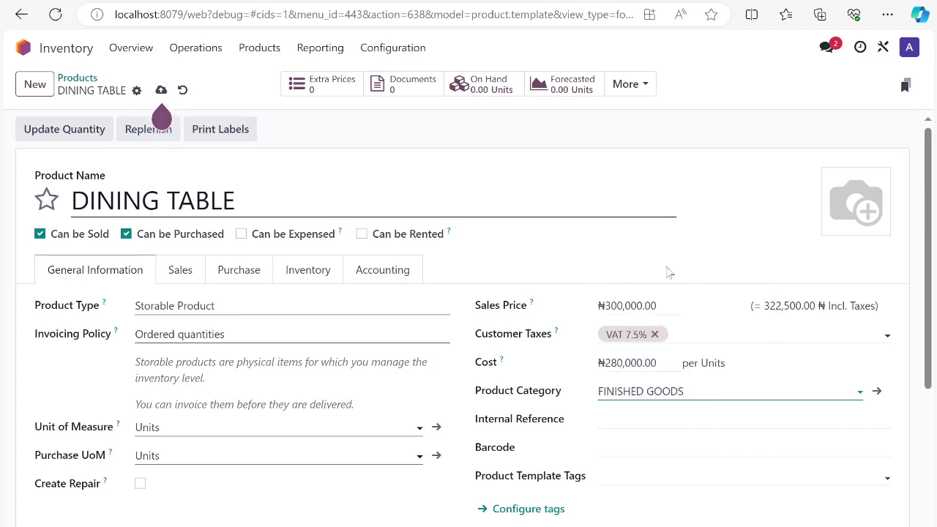
pyautogui.scroll(-1, 641, 277)
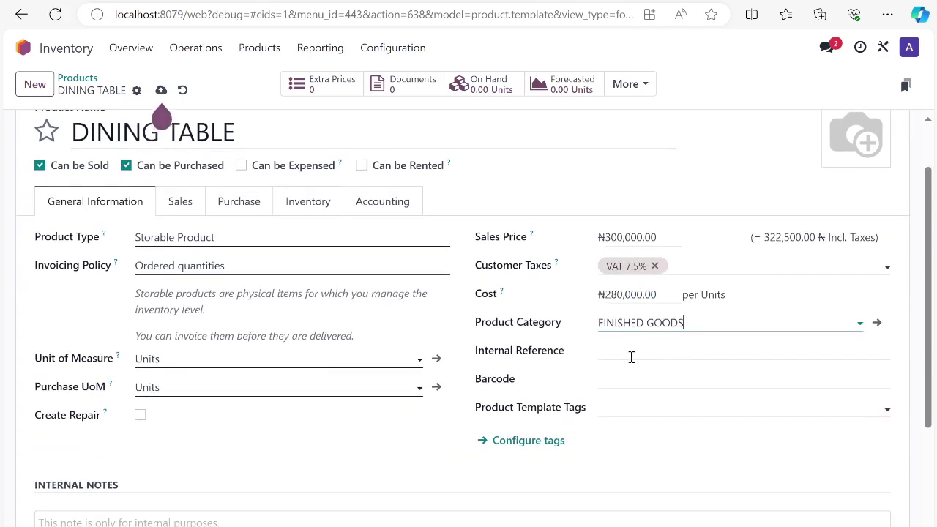
pyautogui.click(621, 351)
pyautogui.scroll(1, 531, 337)
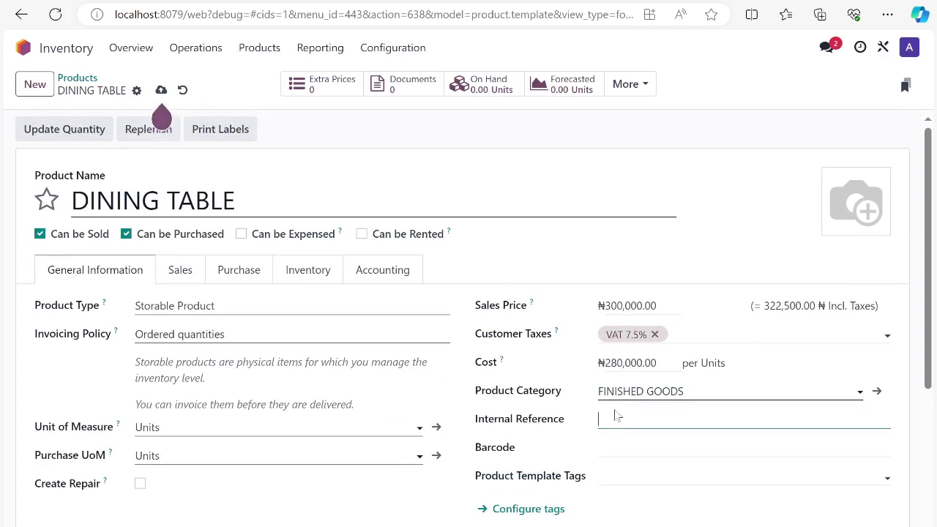
pyautogui.click(627, 449)
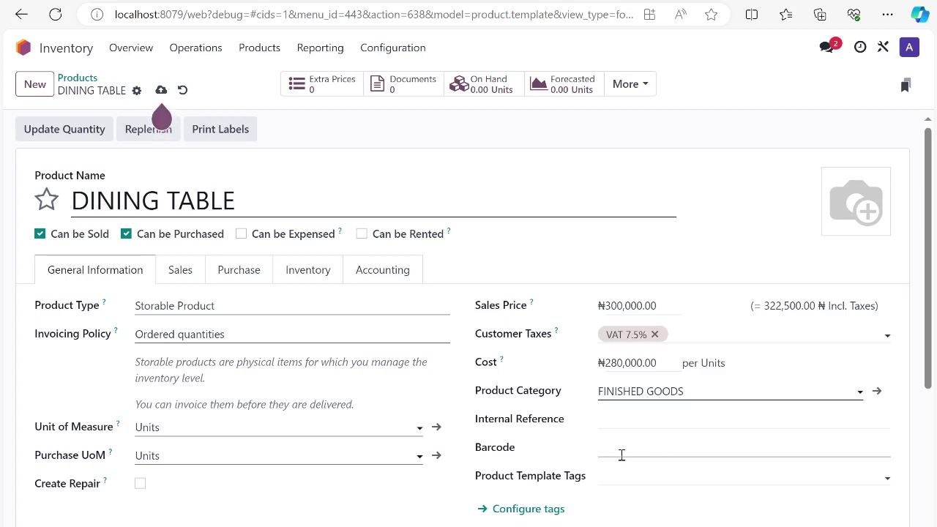
pyautogui.scroll(-1, 632, 444)
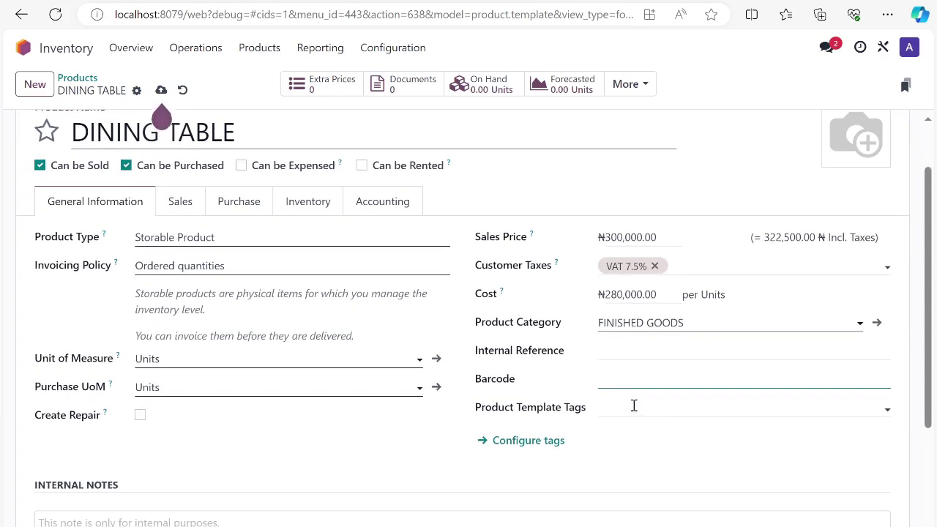
pyautogui.click(145, 523)
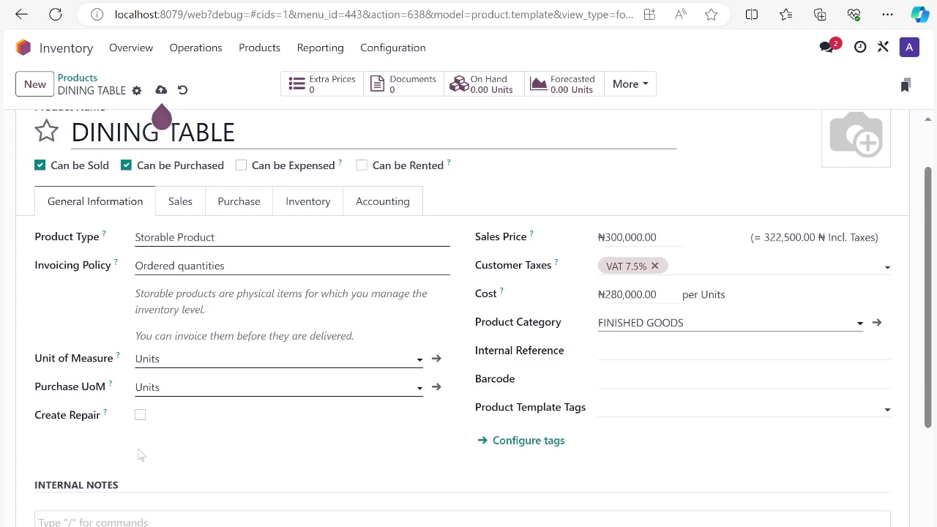
pyautogui.scroll(2, 145, 437)
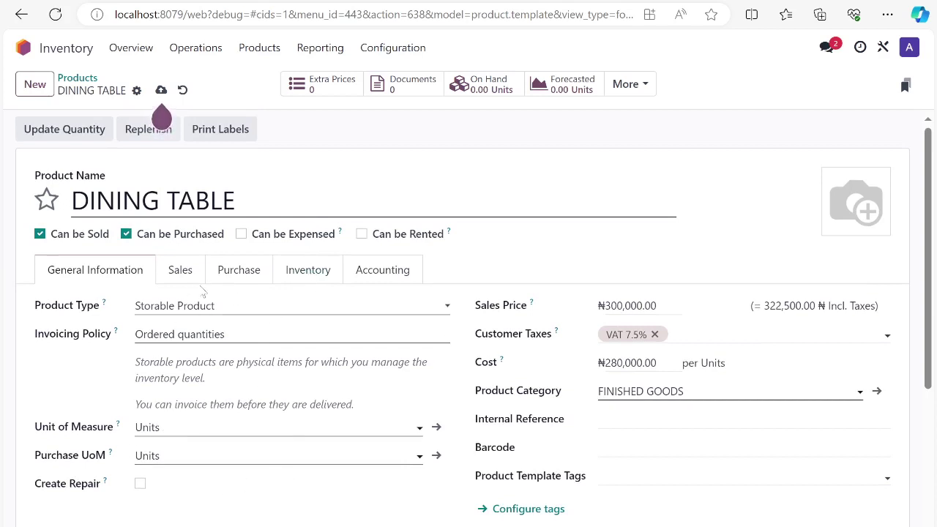
# Examine the sales settings of DINING TABLE, including the sales description and the Optional Products choices, without selecting any.
pyautogui.click(181, 282)
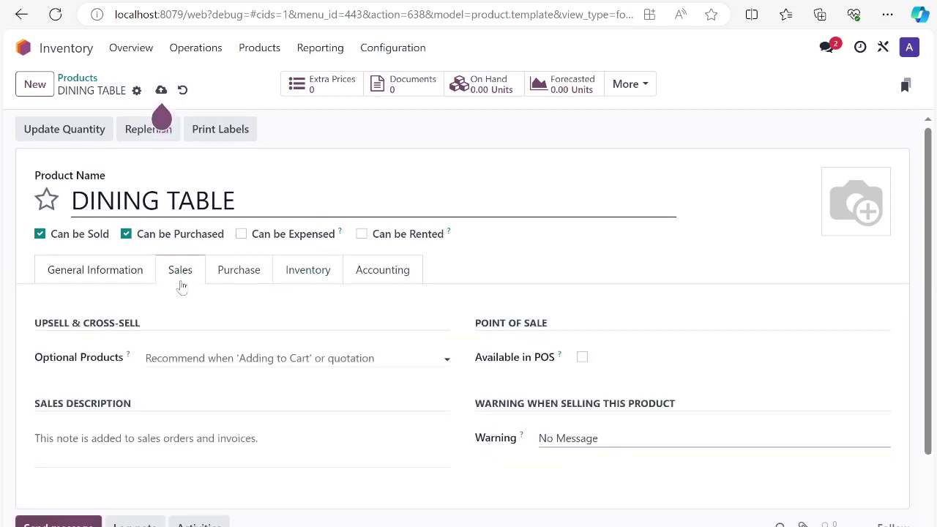
pyautogui.click(95, 442)
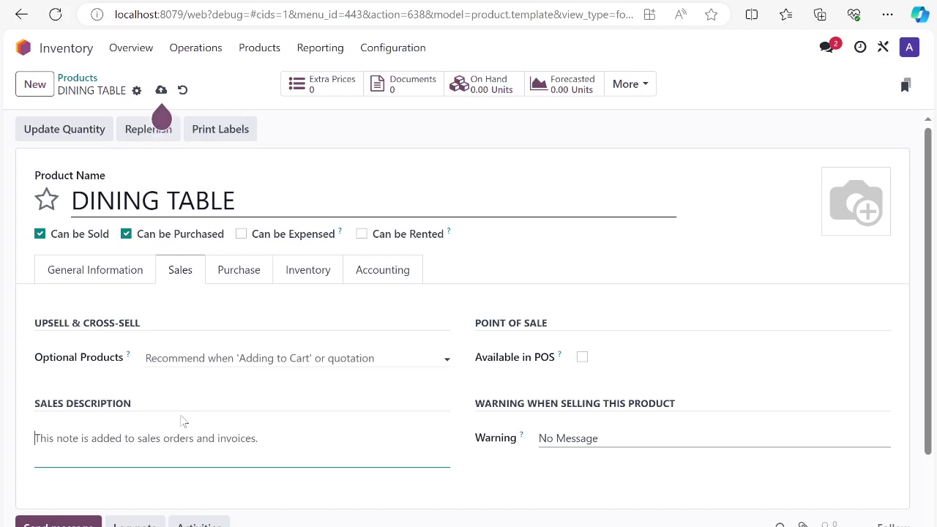
pyautogui.click(185, 358)
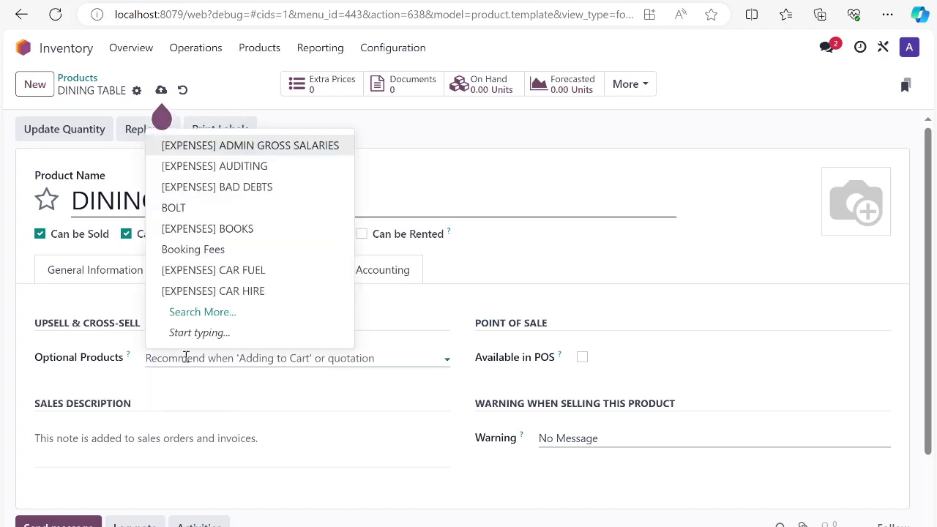
pyautogui.click(194, 394)
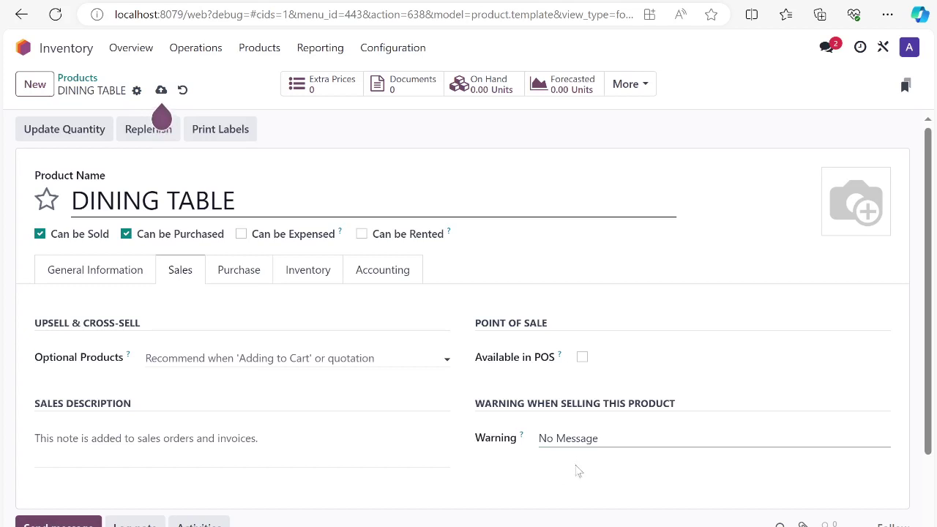
# Examine the purchase settings of DINING TABLE, including the vendor list, vendor taxes, control policy and purchase warning.
pyautogui.click(250, 271)
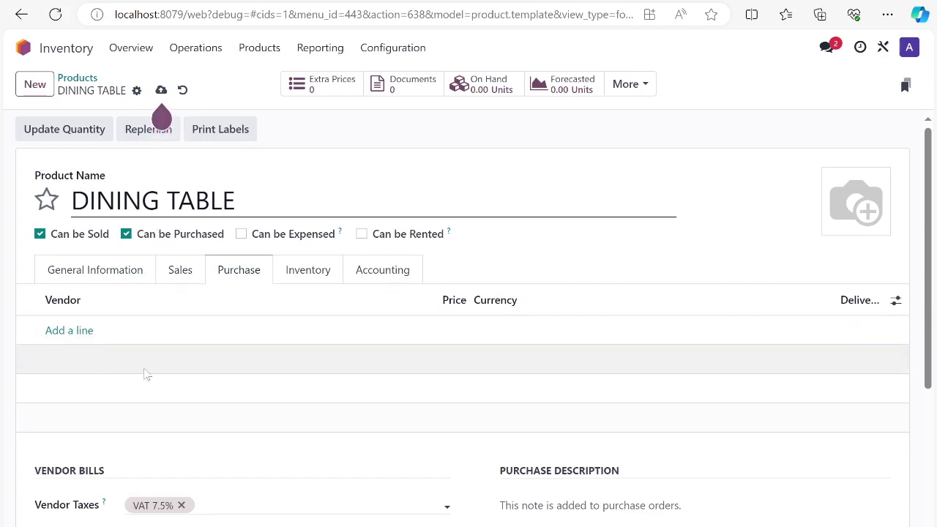
pyautogui.scroll(-1, 268, 342)
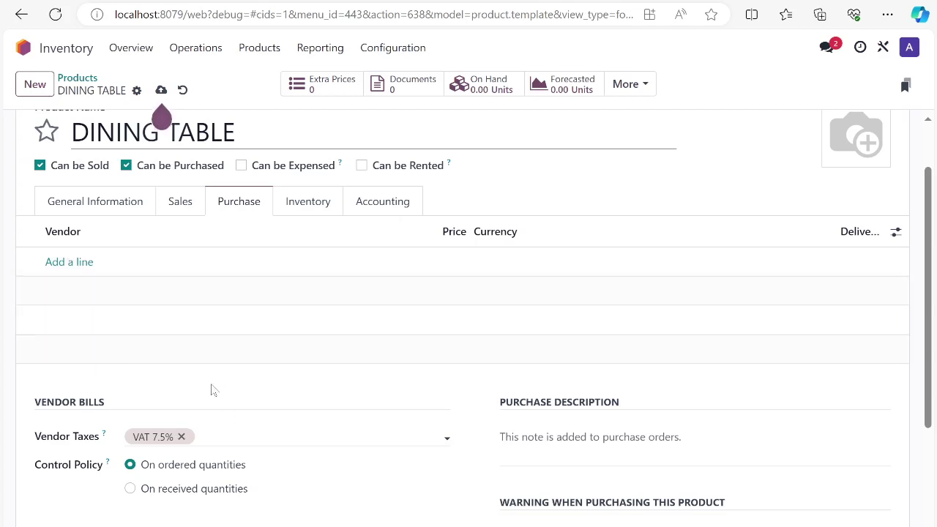
pyautogui.scroll(-2, 347, 306)
pyautogui.scroll(1, 328, 274)
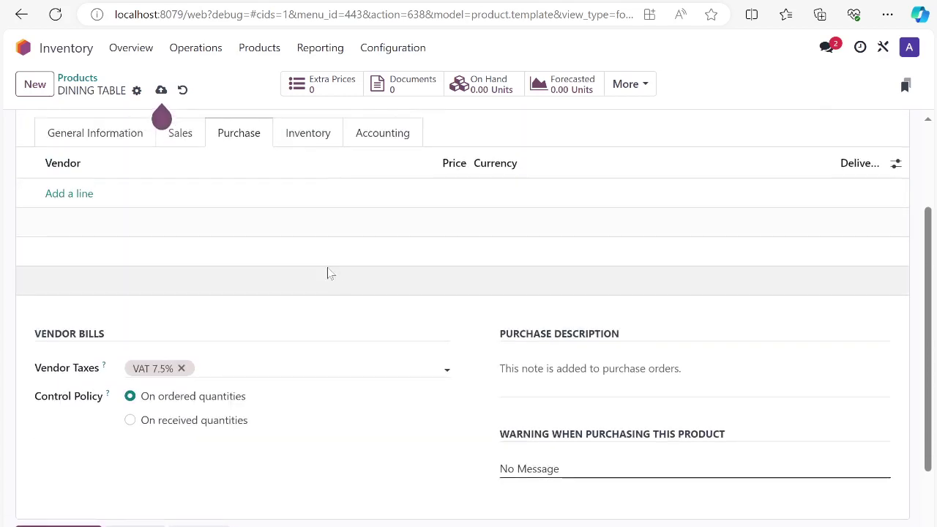
pyautogui.scroll(2, 336, 286)
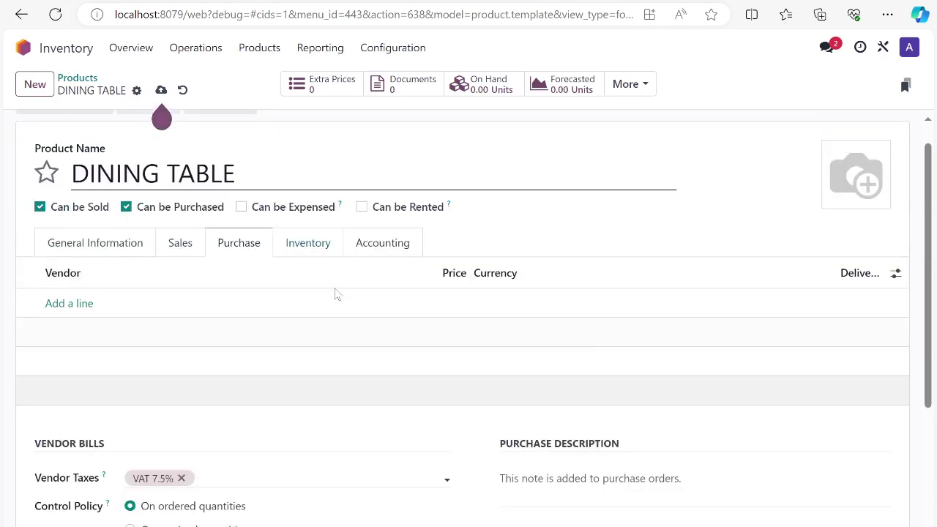
# Examine the product's inventory routes, logistics, traceability and packaging settings, and its accounting settings.
pyautogui.click(308, 269)
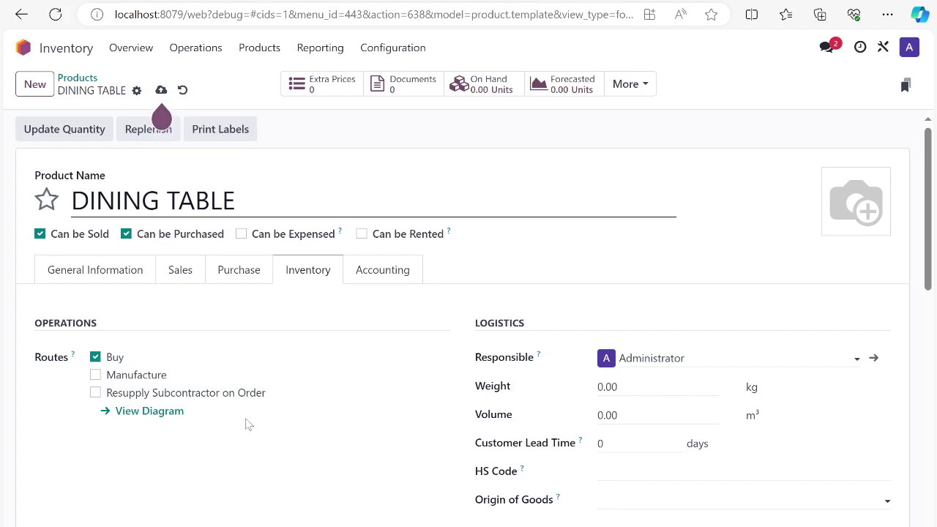
pyautogui.scroll(-1, 266, 392)
pyautogui.scroll(-1, 266, 392)
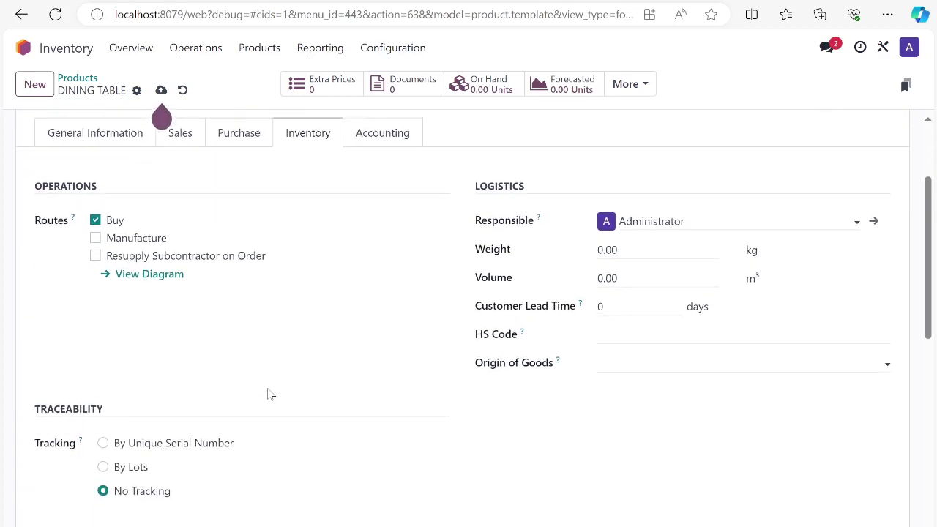
pyautogui.scroll(-2, 272, 390)
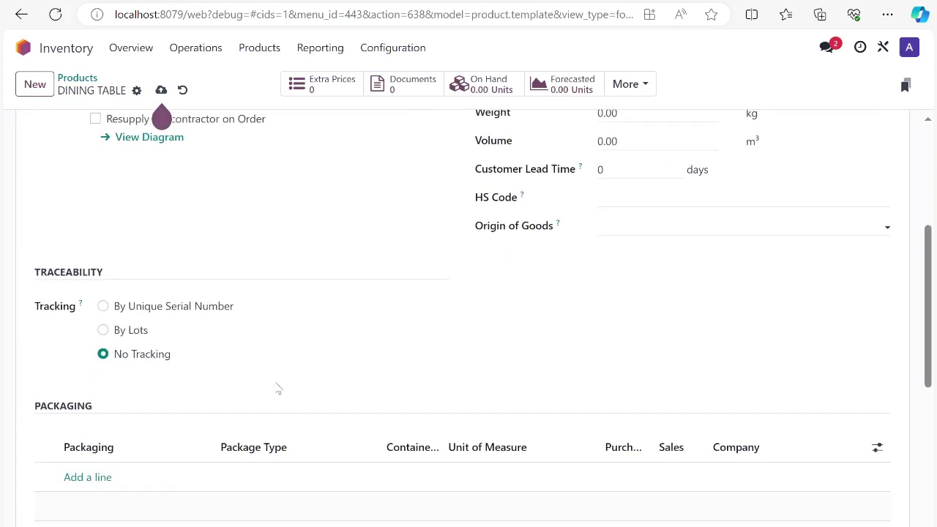
pyautogui.scroll(2, 260, 331)
pyautogui.scroll(-1, 236, 341)
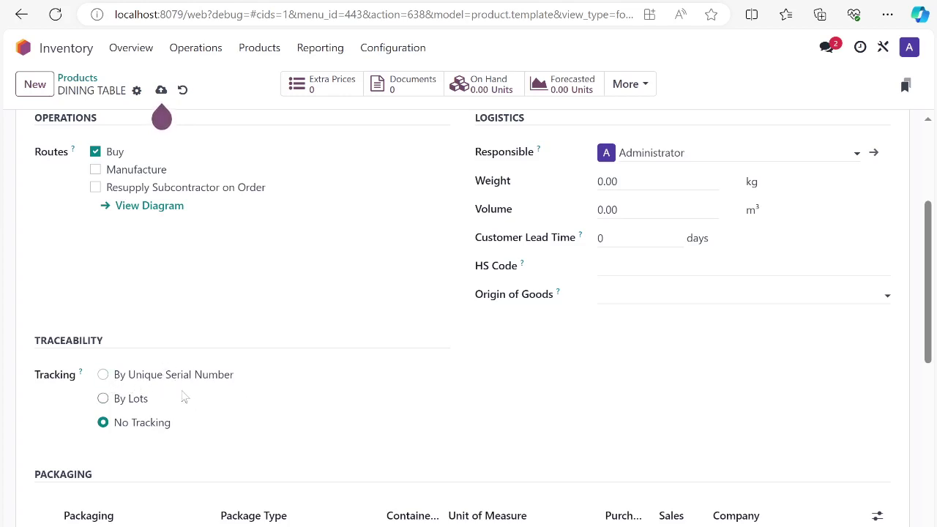
pyautogui.scroll(-2, 211, 399)
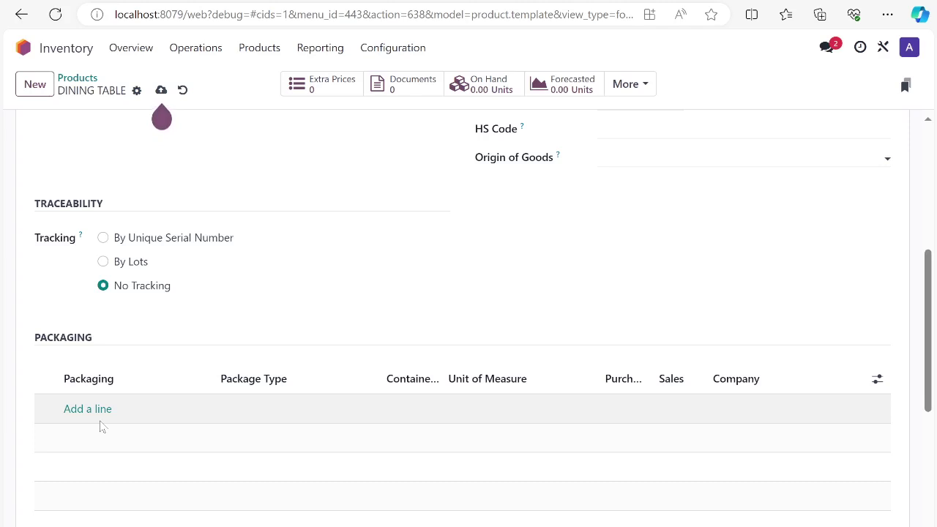
pyautogui.scroll(5, 450, 274)
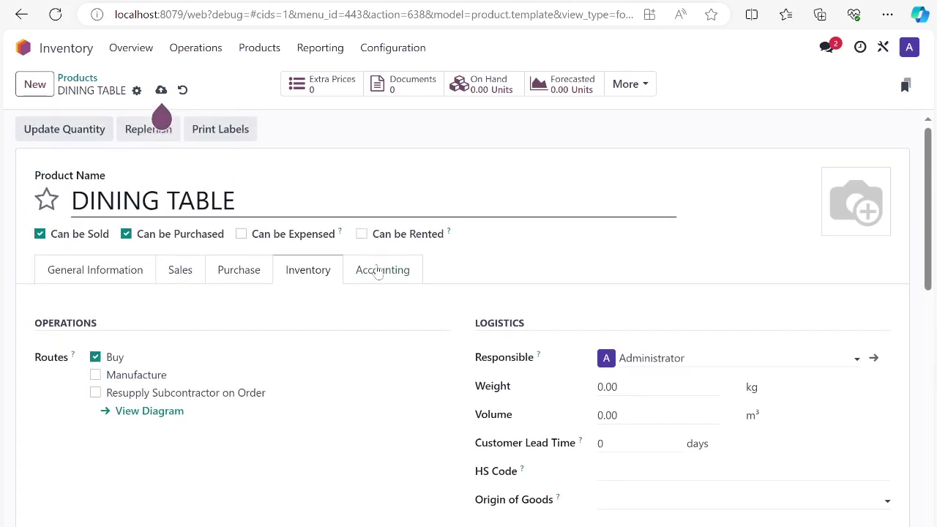
pyautogui.click(379, 271)
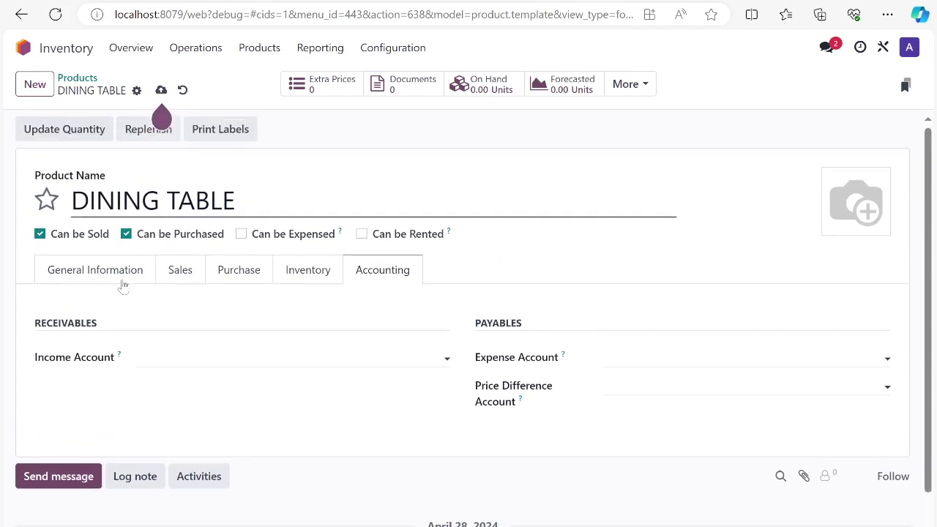
# Return to the general information of DINING TABLE, add a picture of a table as its product image, and save the product.
pyautogui.click(100, 272)
pyautogui.scroll(-1, 552, 241)
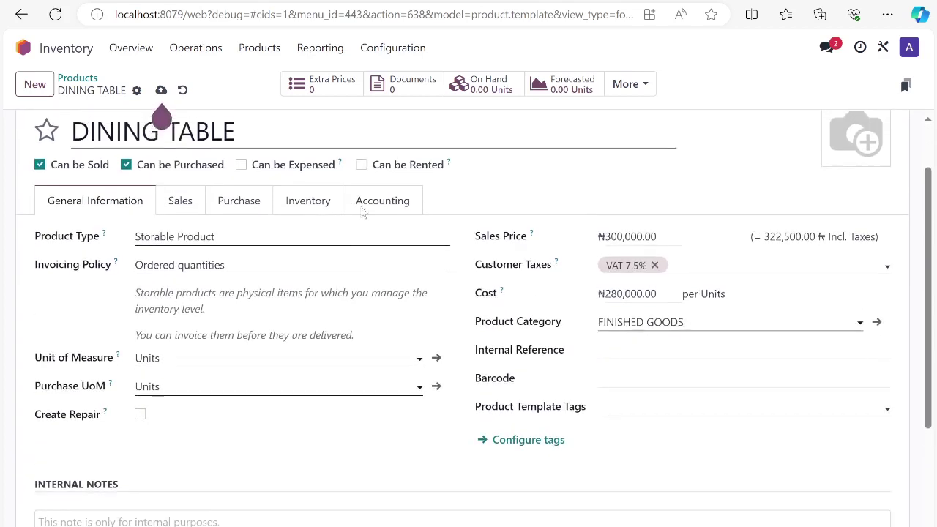
pyautogui.scroll(1, 553, 233)
pyautogui.moveTo(834, 224)
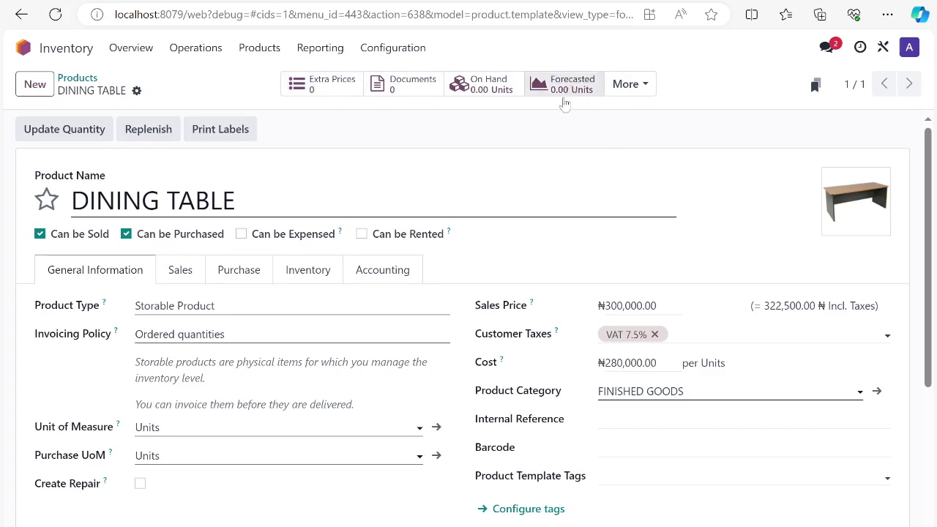
# Review the additional record links of DINING TABLE, such as Reordering Rules, Bill of Materials, Putaway Rules, Sold and Purchased.
pyautogui.click(626, 85)
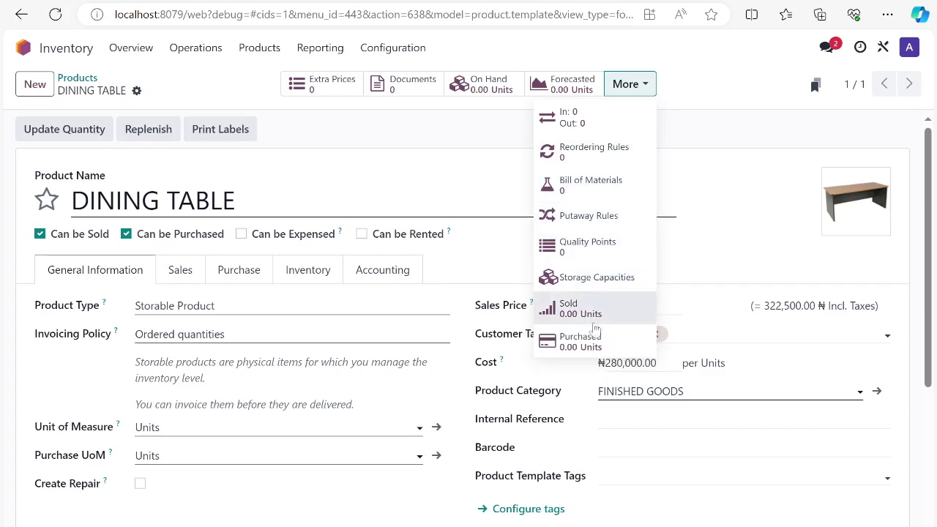
pyautogui.click(699, 79)
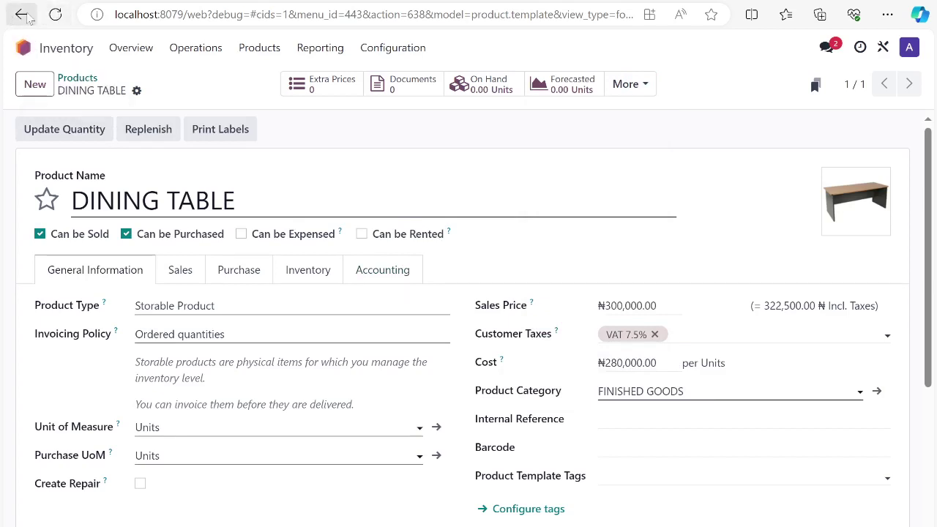
# Return to the product list and reopen DINING TABLE to review its general information.
pyautogui.click(88, 82)
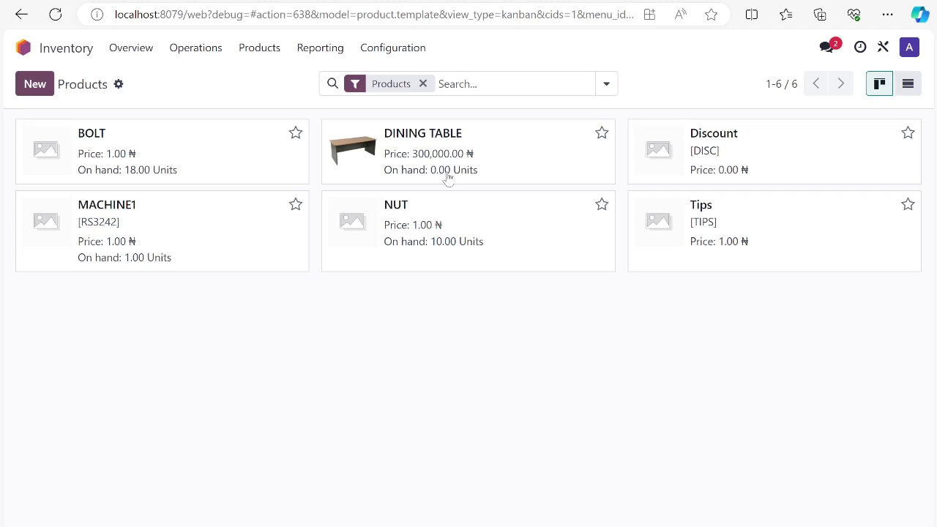
pyautogui.click(371, 175)
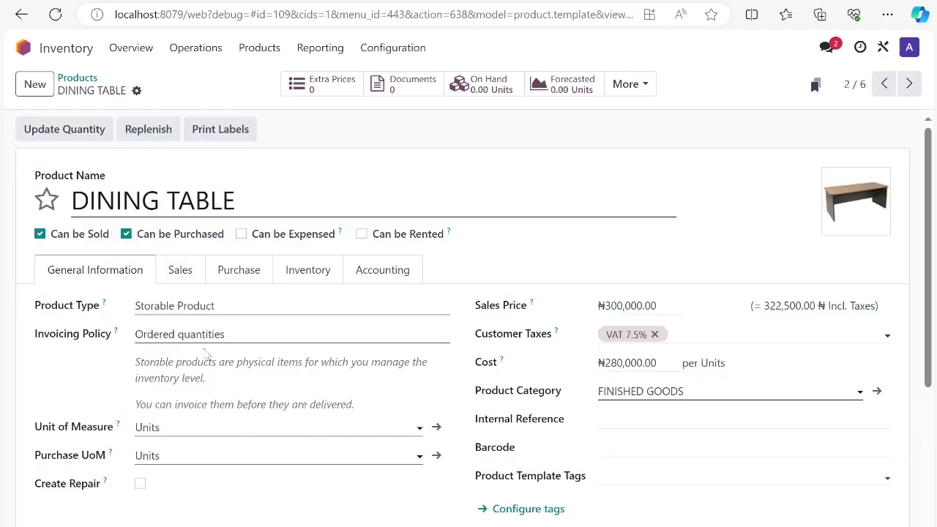
pyautogui.scroll(-2, 322, 373)
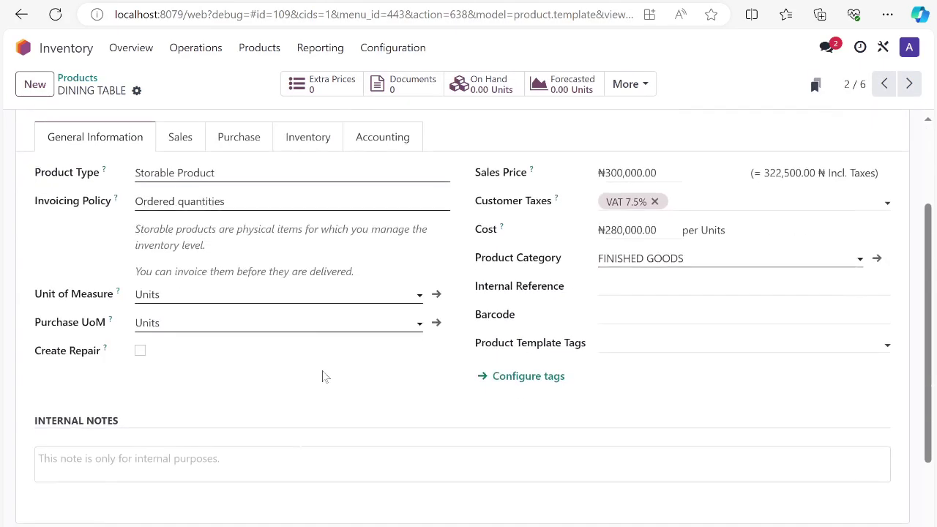
pyautogui.scroll(2, 324, 376)
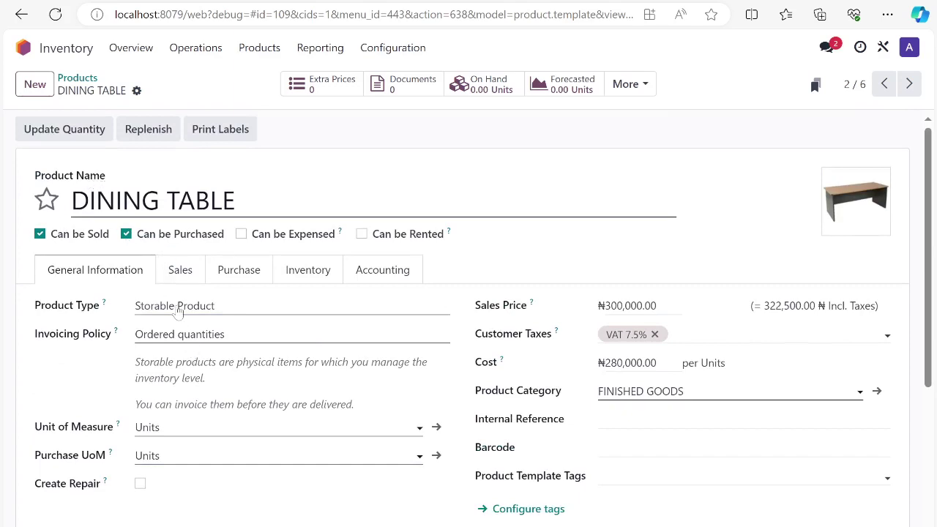
pyautogui.scroll(-1, 210, 389)
pyautogui.scroll(1, 198, 350)
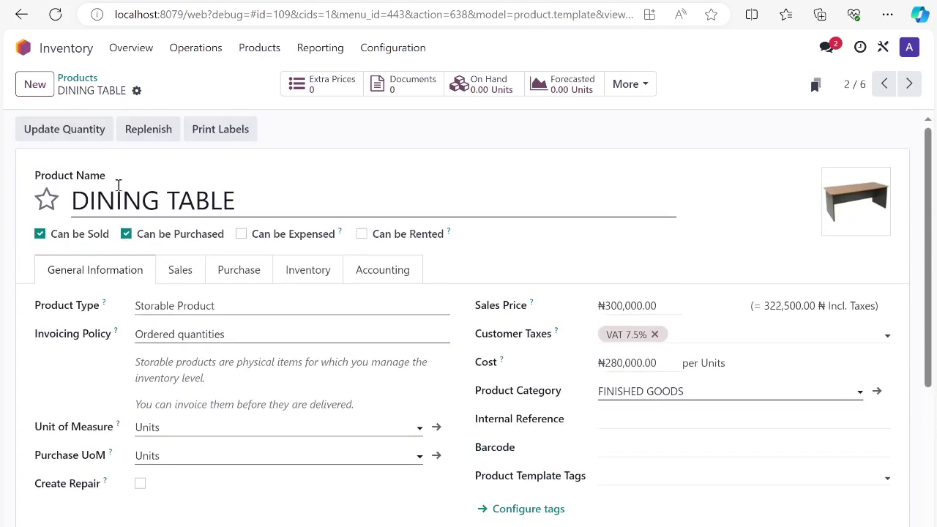